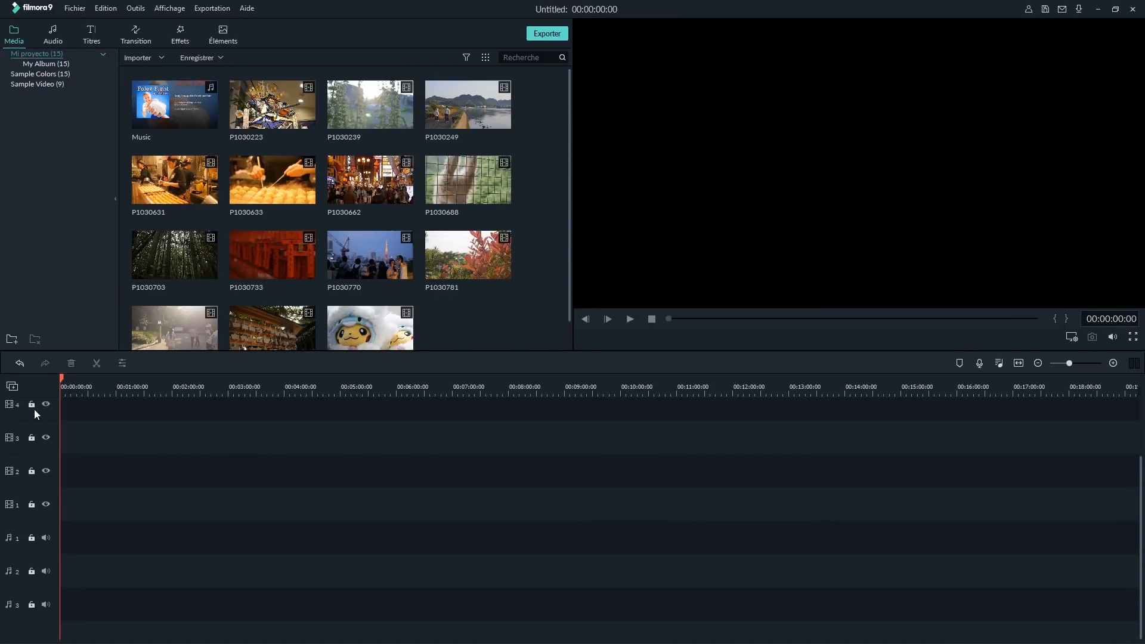
Move clip P1030662 up to video track 3 at about 40 seconds and shift clip P1030688 earlier on video track 1.
right_click(34, 409)
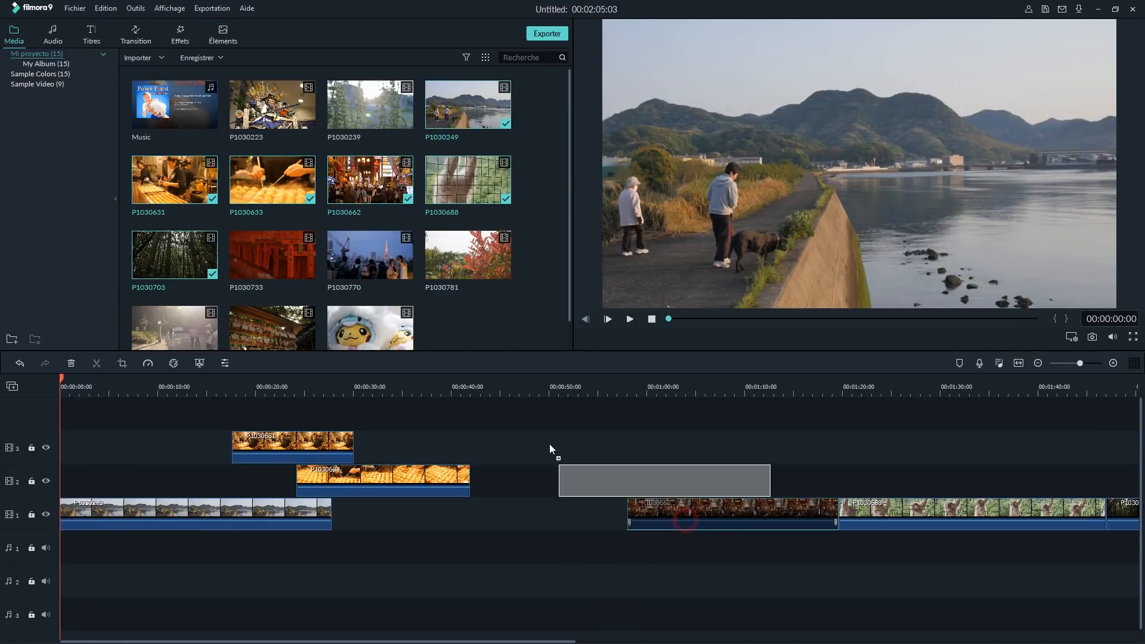
left_click_drag(549, 444, 447, 446)
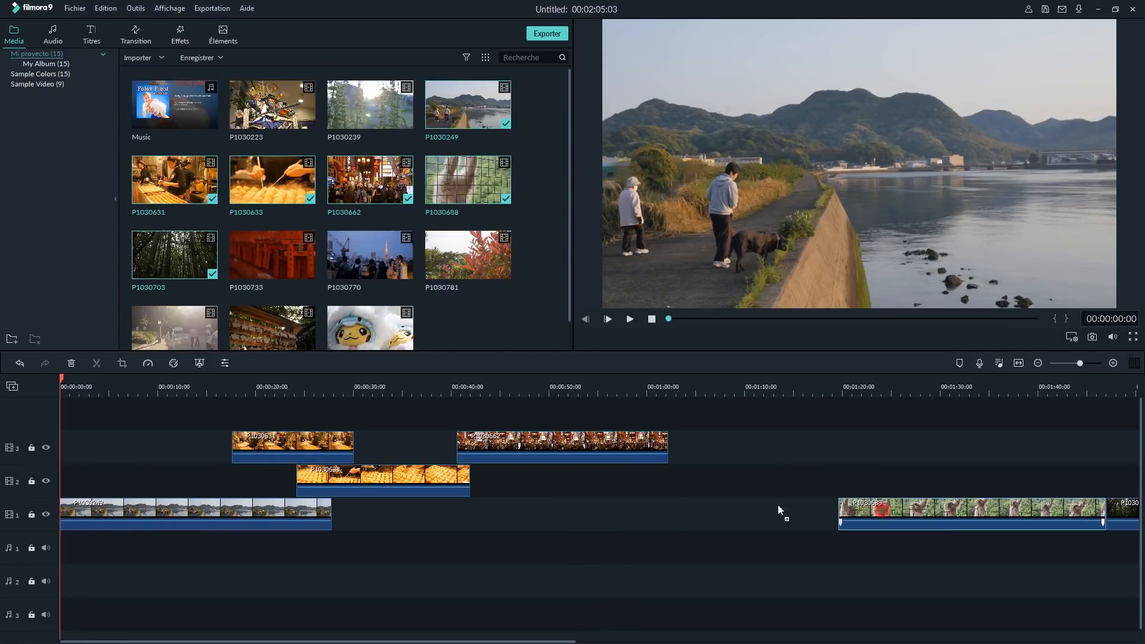
left_click_drag(846, 513, 663, 513)
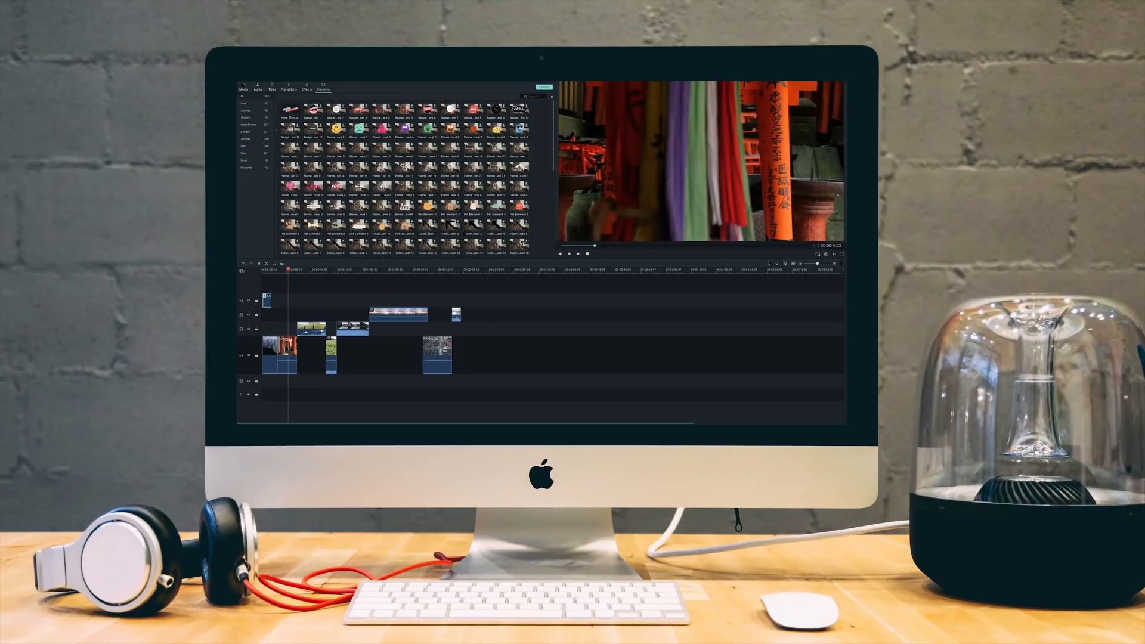
Add the Halo Cinématique 2 overlay on a new track above the clips at about 2 seconds and preview it.
left_click(307, 89)
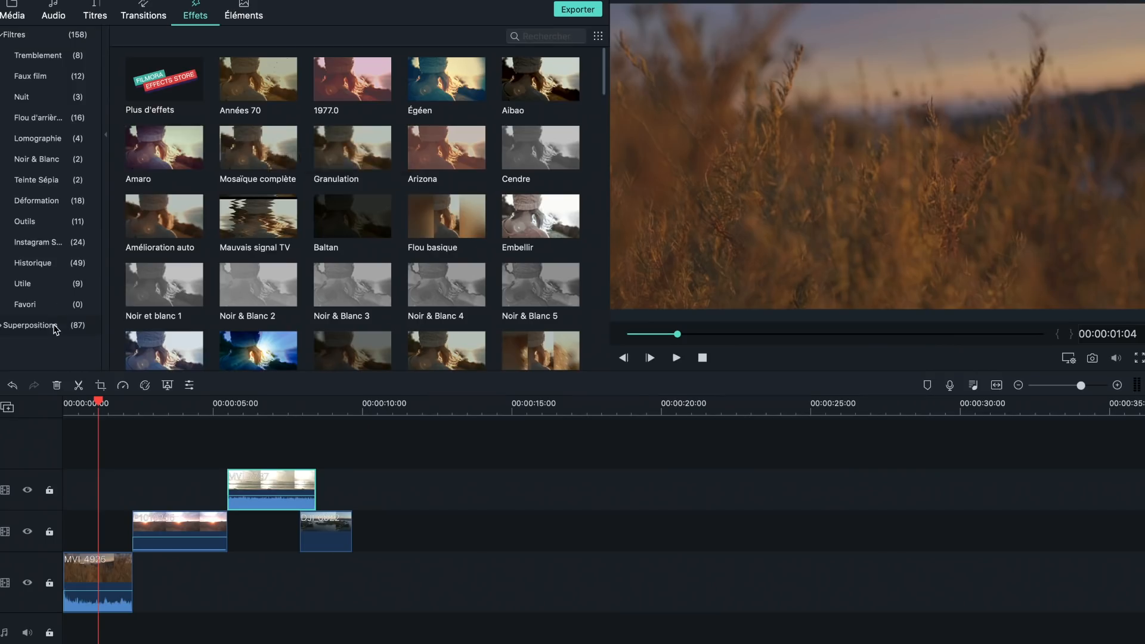
scroll(322, 220, "down", 10)
left_click_drag(446, 73, 131, 456)
key("space")
Add the Halo Cinématique 6 overlay on a new track above Halo Cinématique 2 at about 6.5 seconds and play the result.
left_click_drag(351, 141, 340, 438)
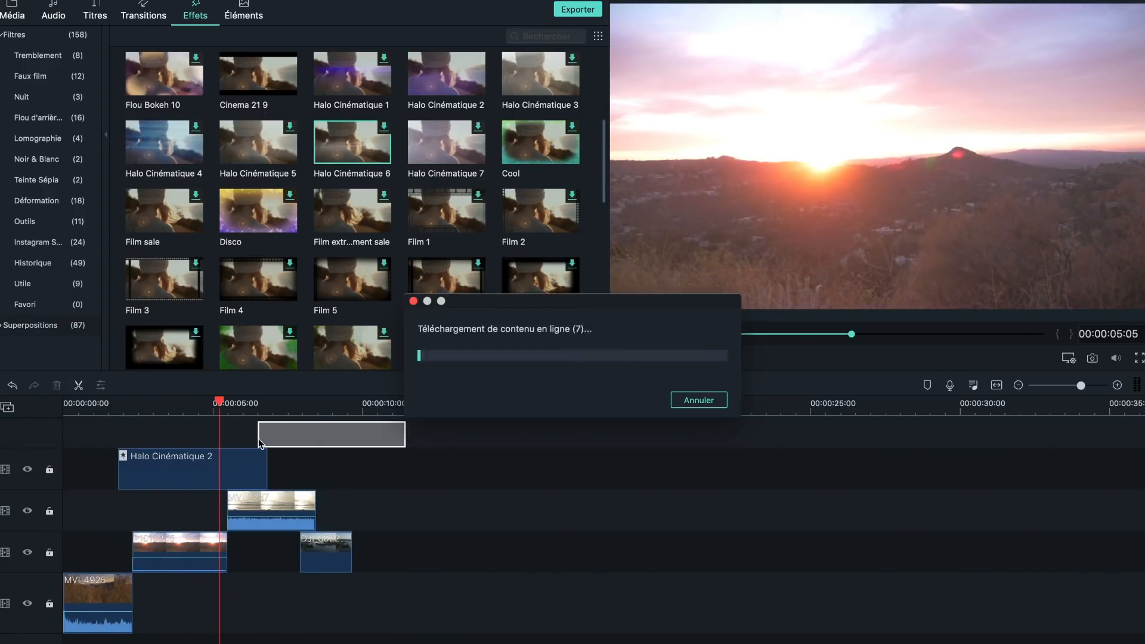
key("space")
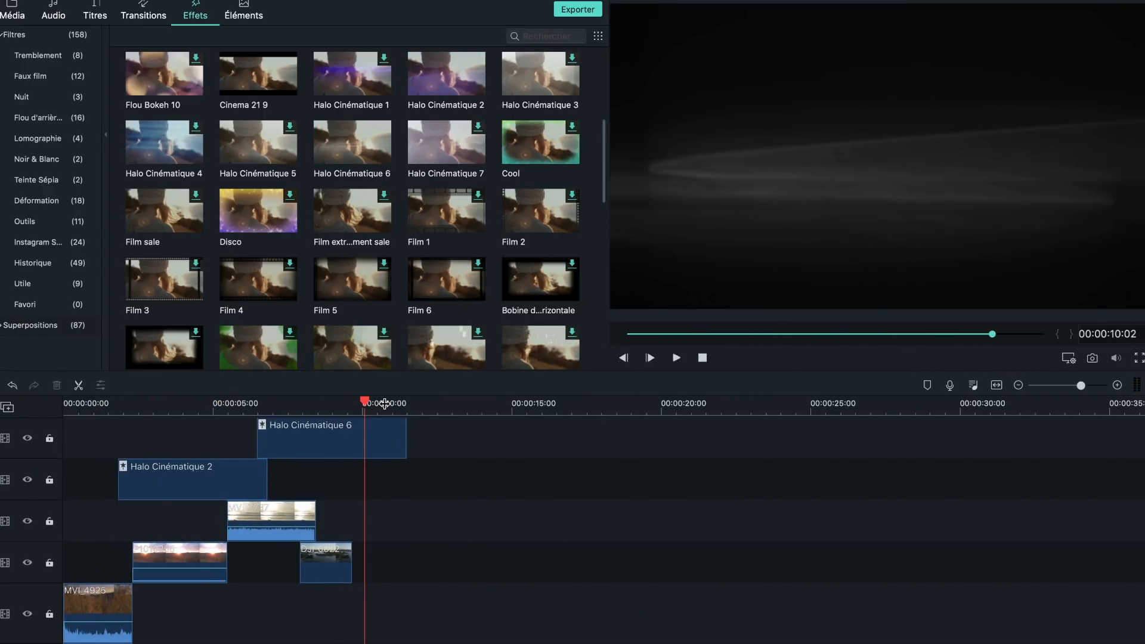
mouse_move(1080, 385)
left_mouse_down()
mouse_move(1097, 387)
mouse_move(1064, 391)
mouse_move(1090, 388)
left_mouse_up()
left_click(73, 407)
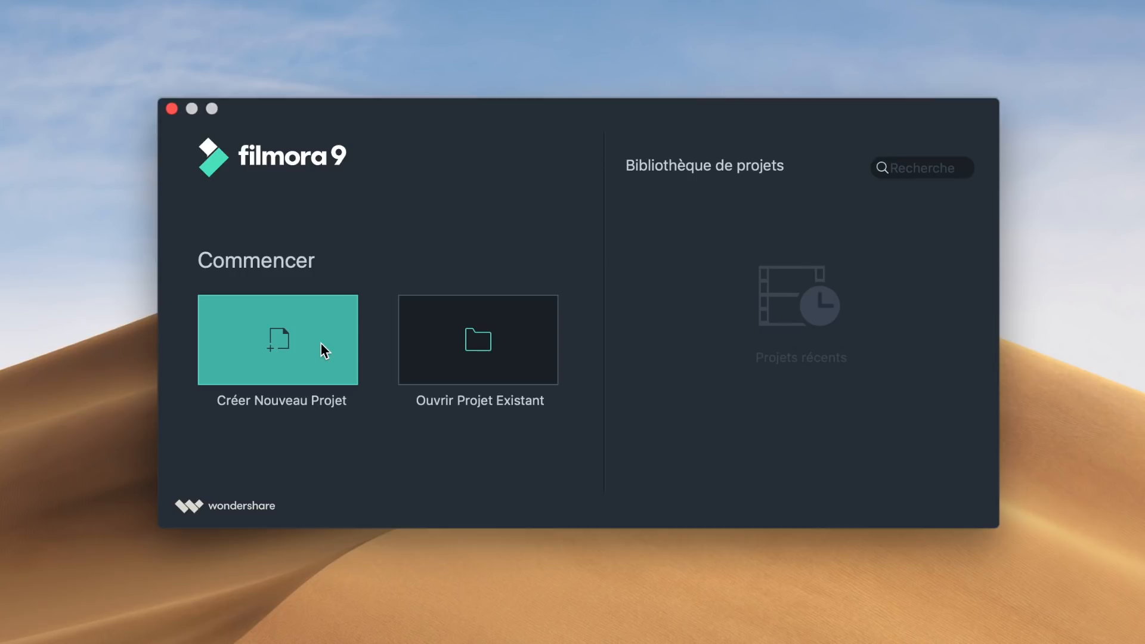
Create a new project and import all the video files from the Stock folder in the downloads.
left_click(322, 350)
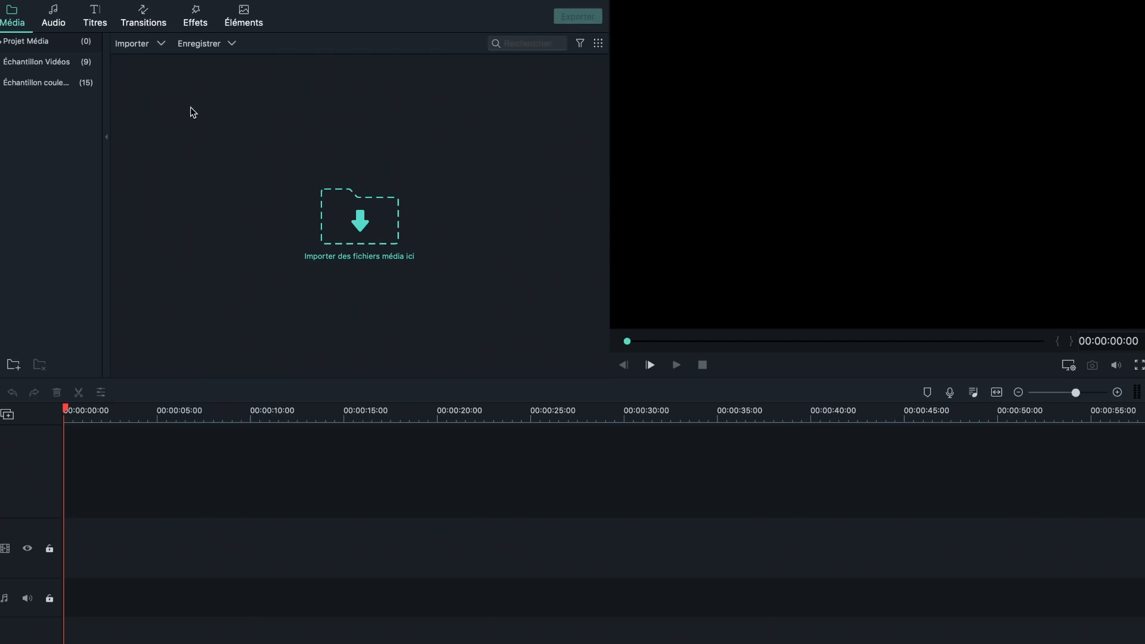
left_click(369, 227)
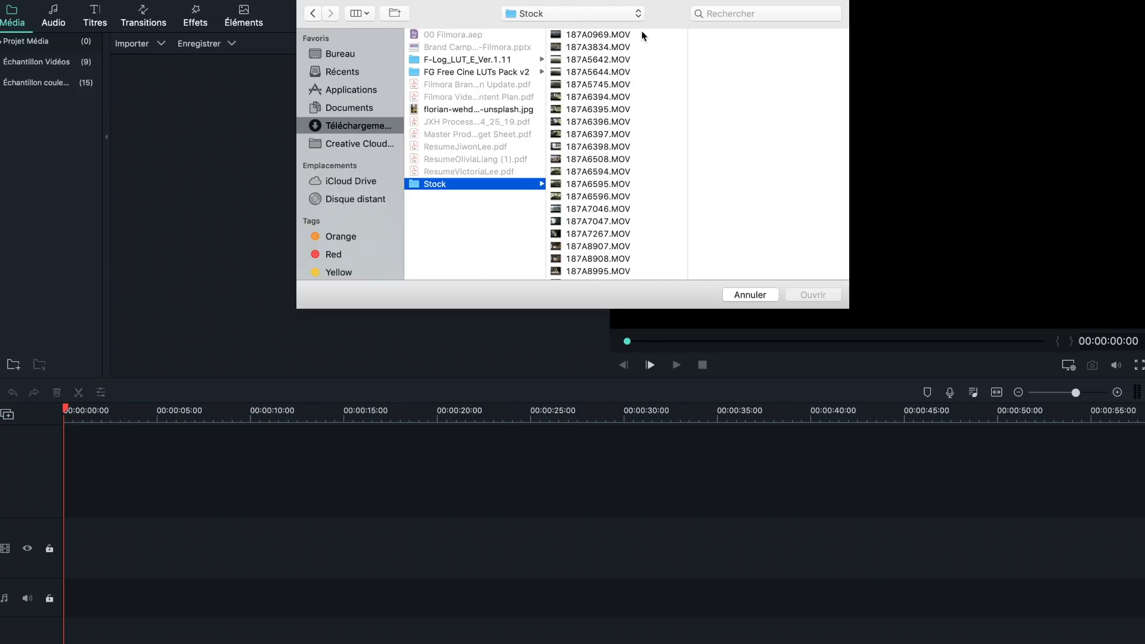
left_click(602, 35)
scroll(602, 41, "down", 10)
left_click(628, 270, "shift")
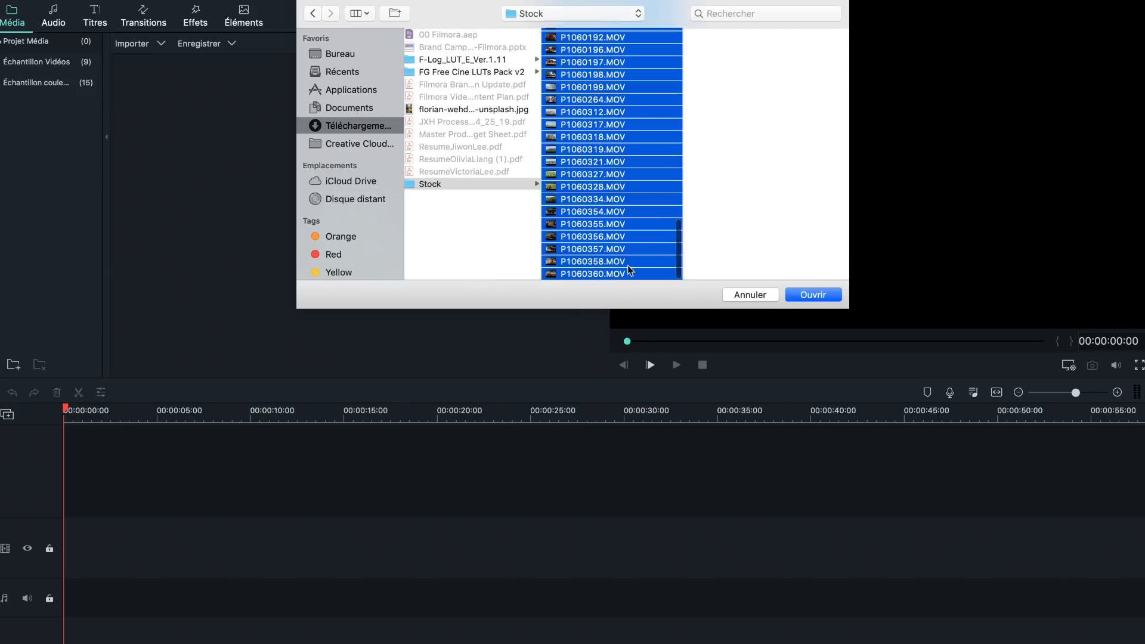
left_click(813, 295)
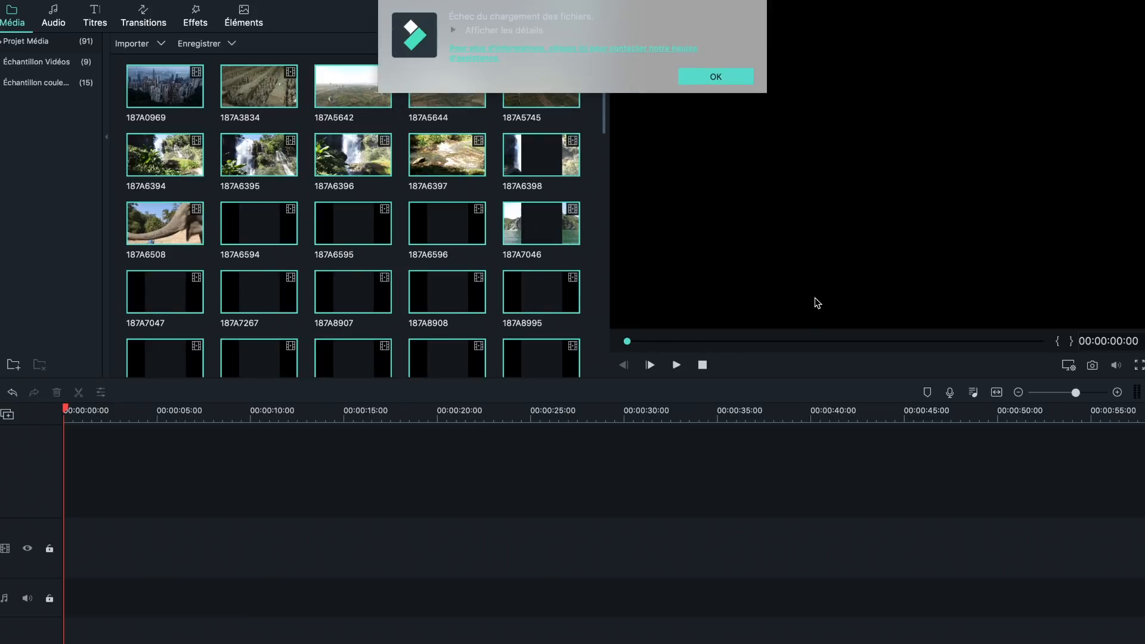
left_click(718, 76)
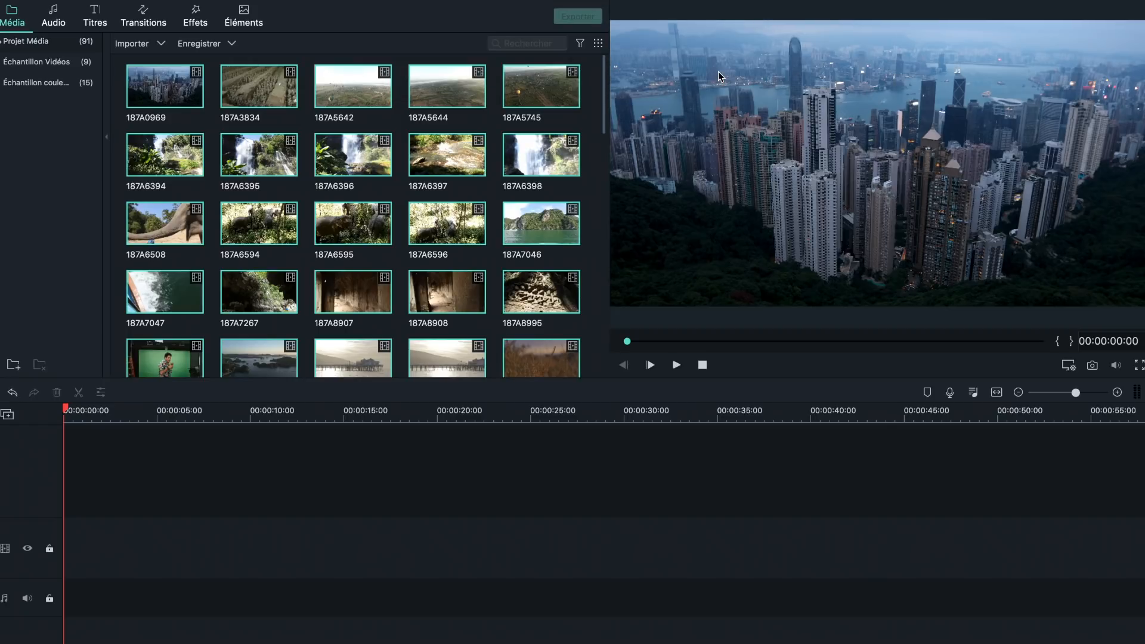
Set the out point of clip P1010255 at about 5 seconds in the preview and place the marked portion on the first video track.
left_click(738, 448)
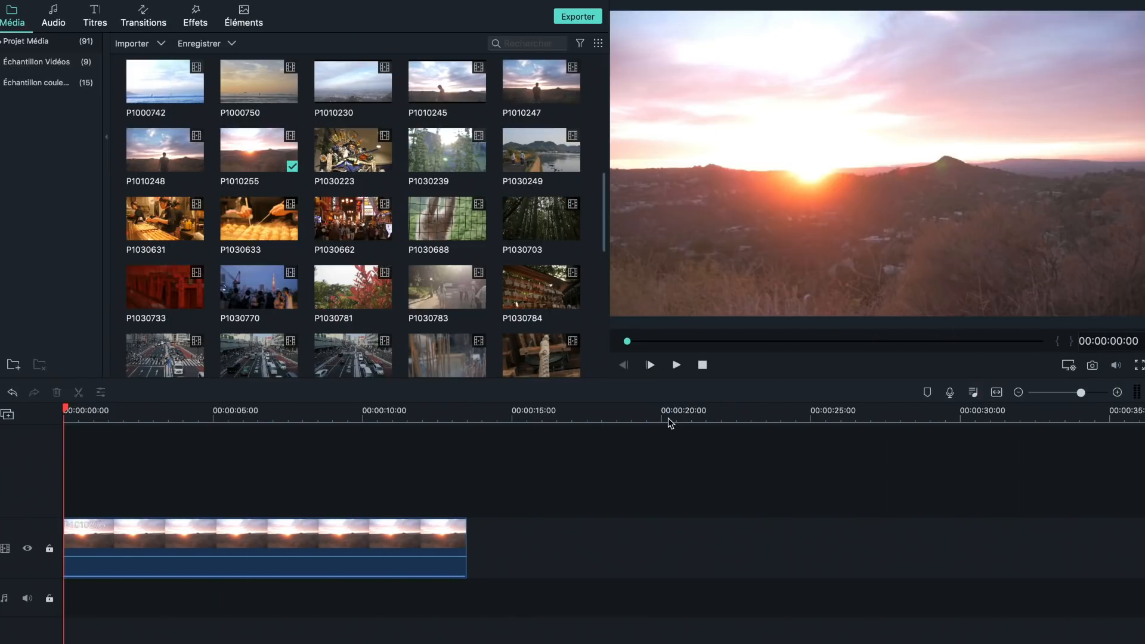
key("space")
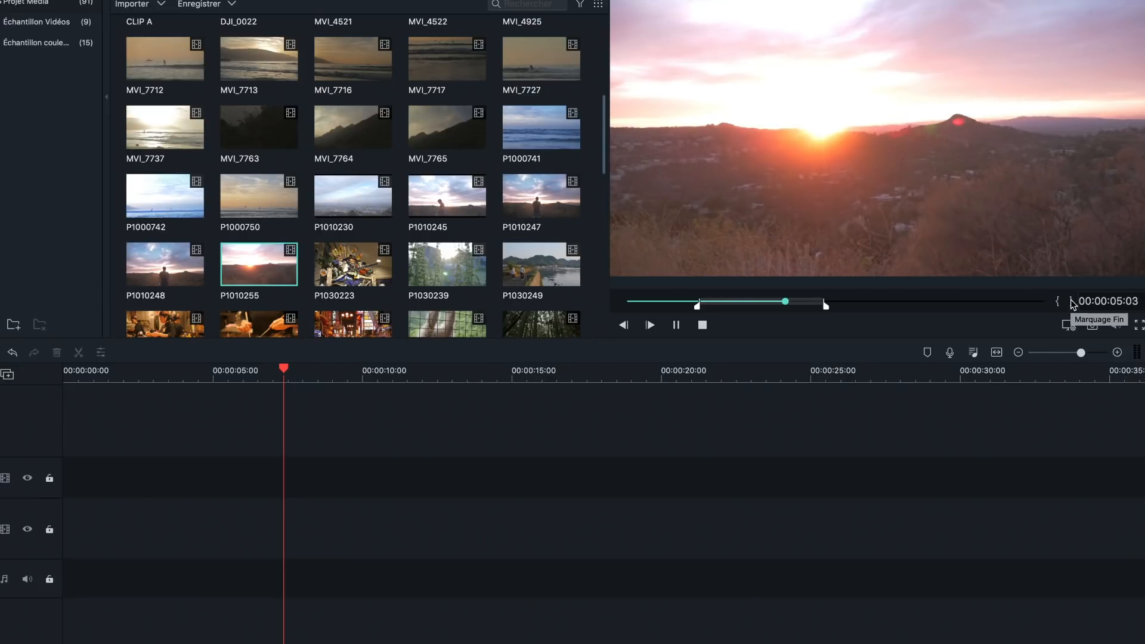
left_click(1073, 302)
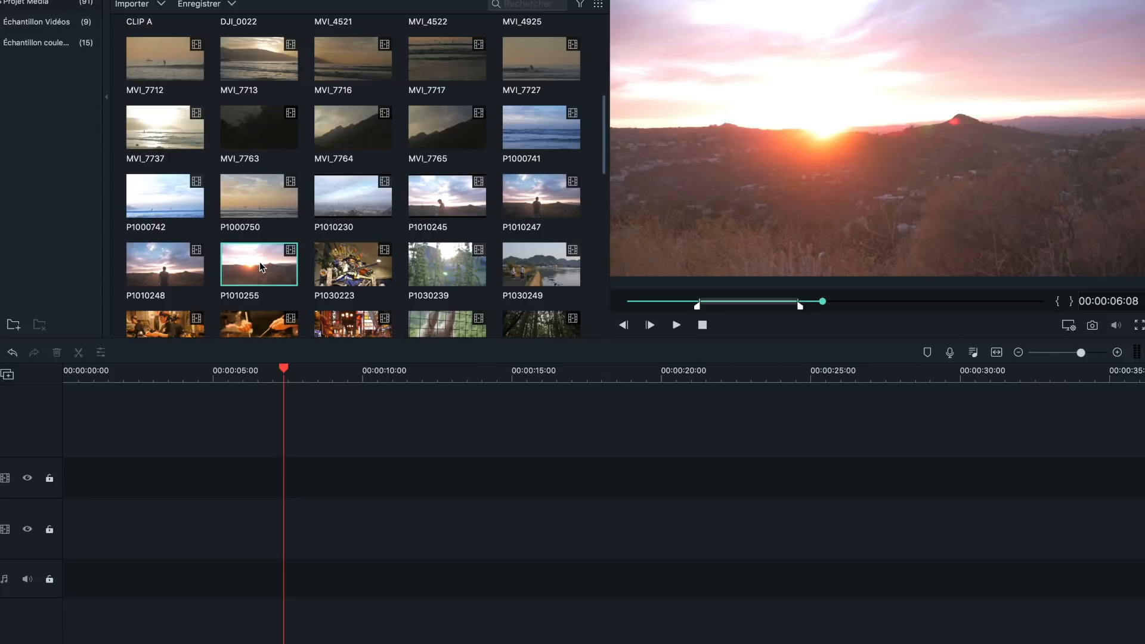
left_click_drag(260, 266, 84, 539)
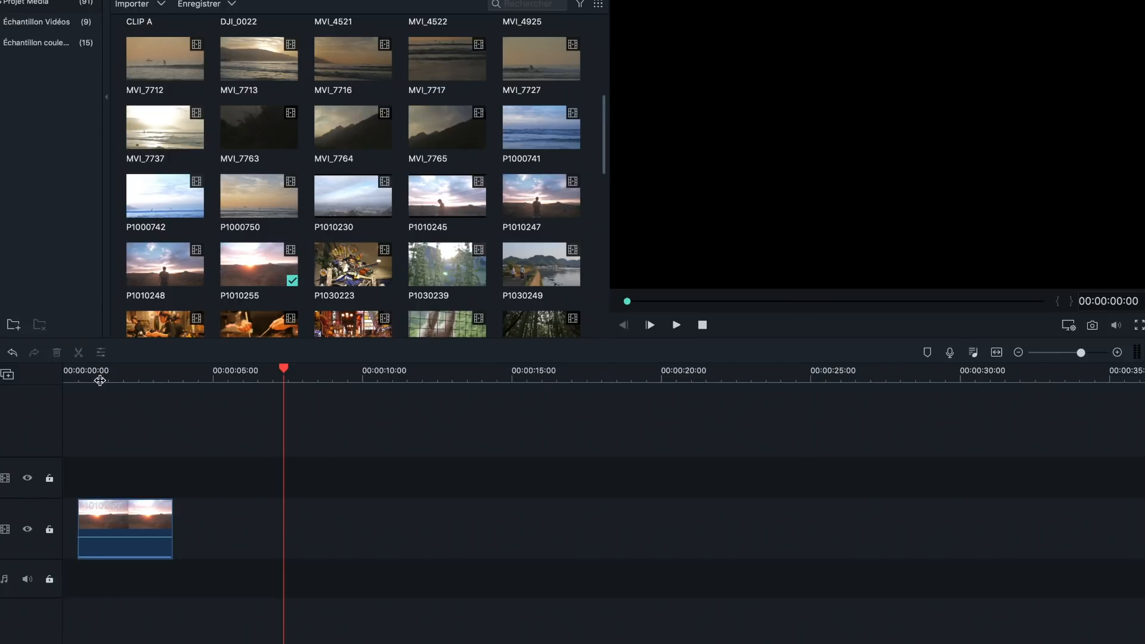
left_click(100, 380)
Preview clip MVI_4925, mark its out point at about 2.5 seconds, and add the marked portion to the timeline.
scroll(331, 124, "up", 2)
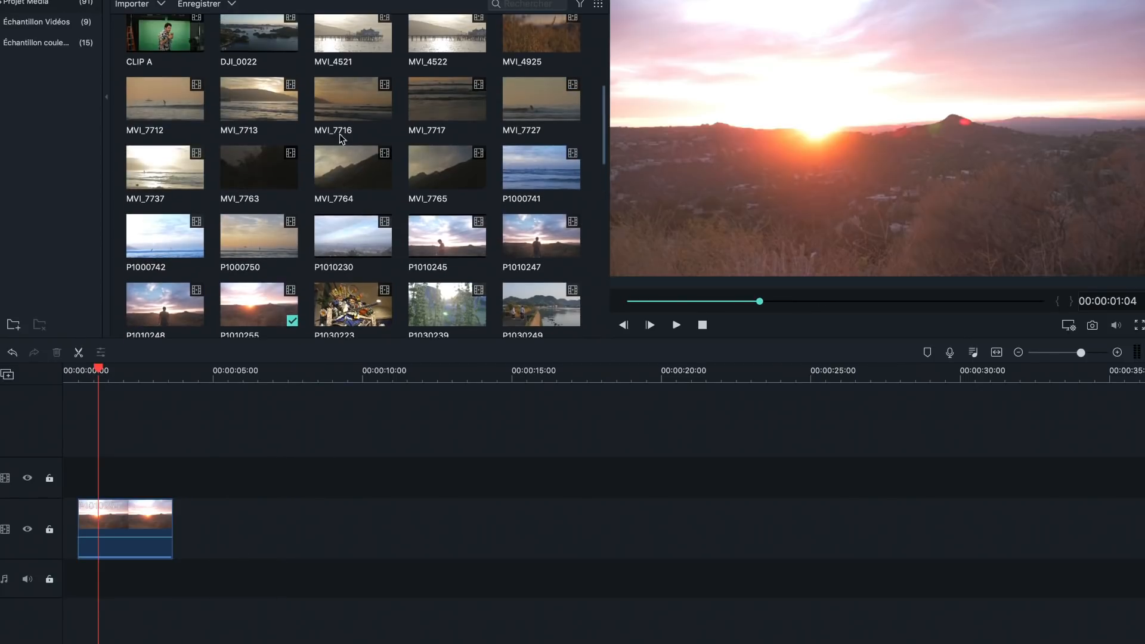
double_click(538, 37)
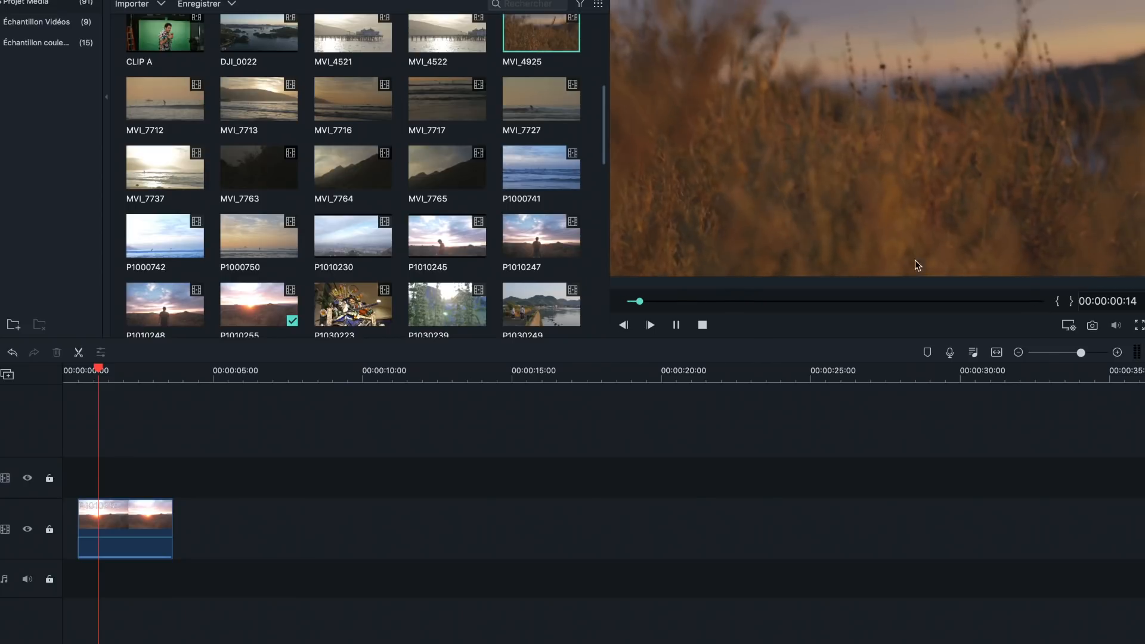
left_click(1068, 303)
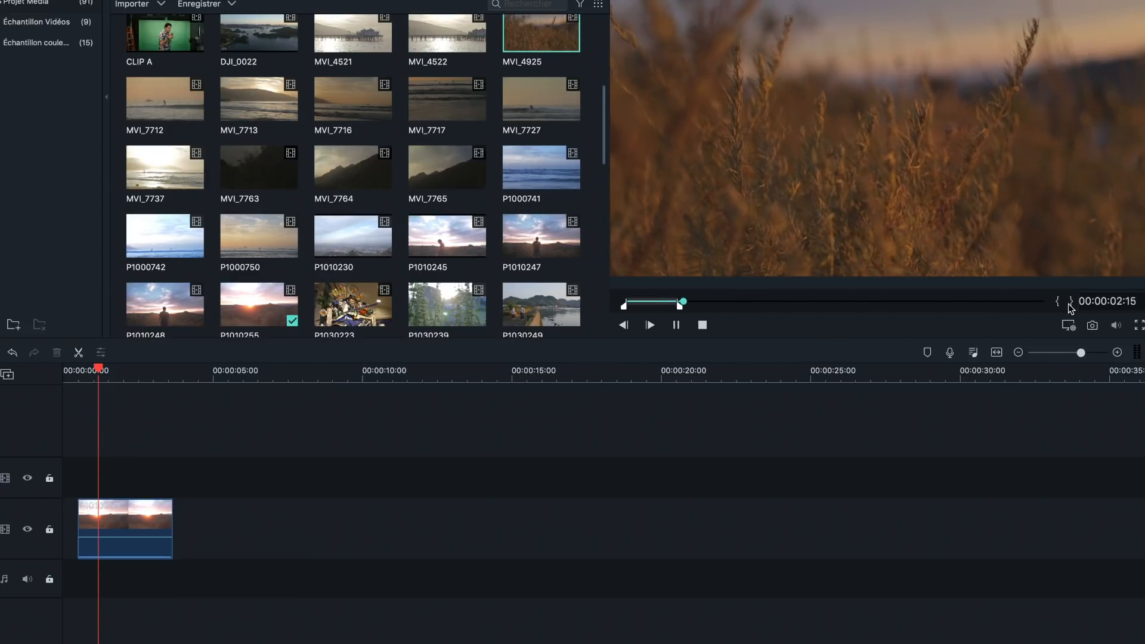
key("space")
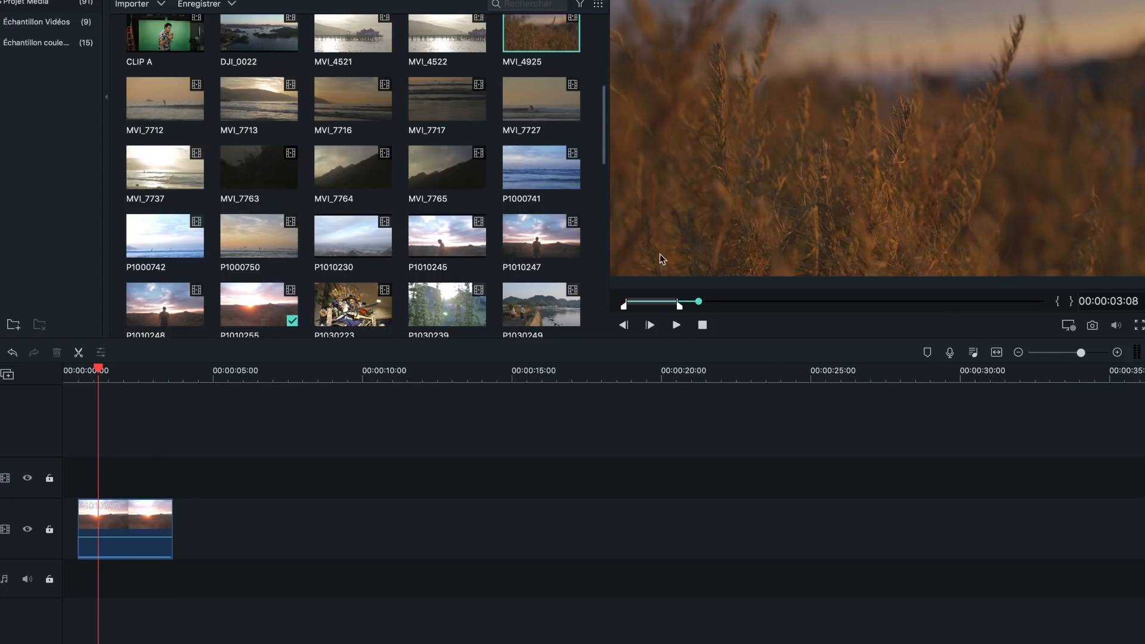
left_click_drag(537, 26, 140, 486)
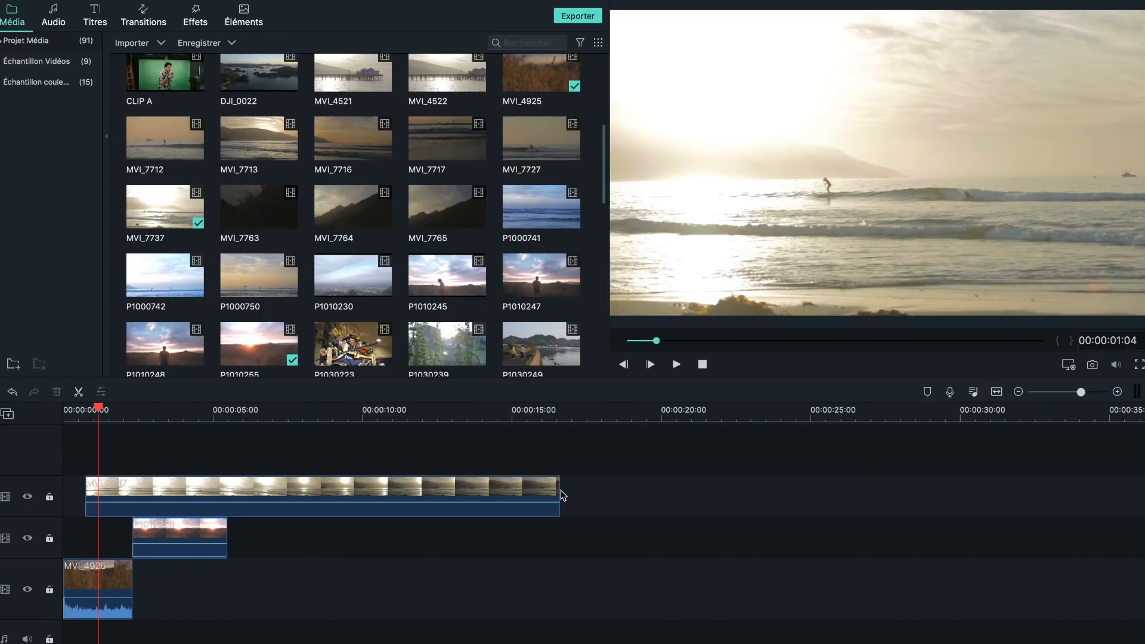
Move clip MVI_7737 on the third video track to start where P1010255 ends, and preview clip DJI_0022 from the library.
left_click_drag(491, 482, 469, 481)
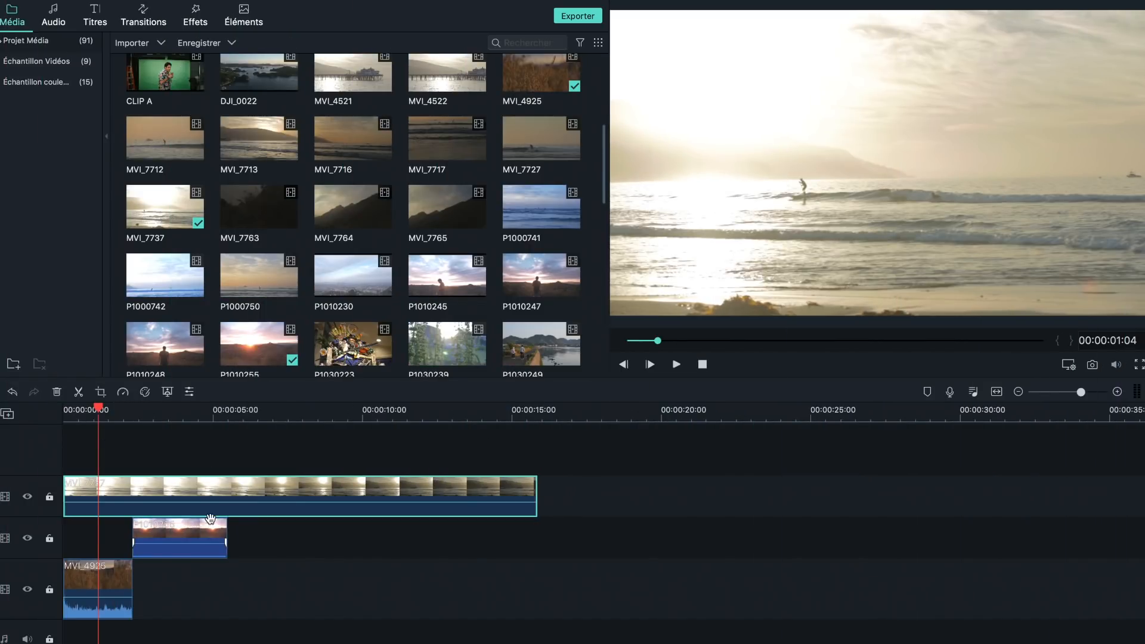
left_click_drag(214, 507, 378, 511)
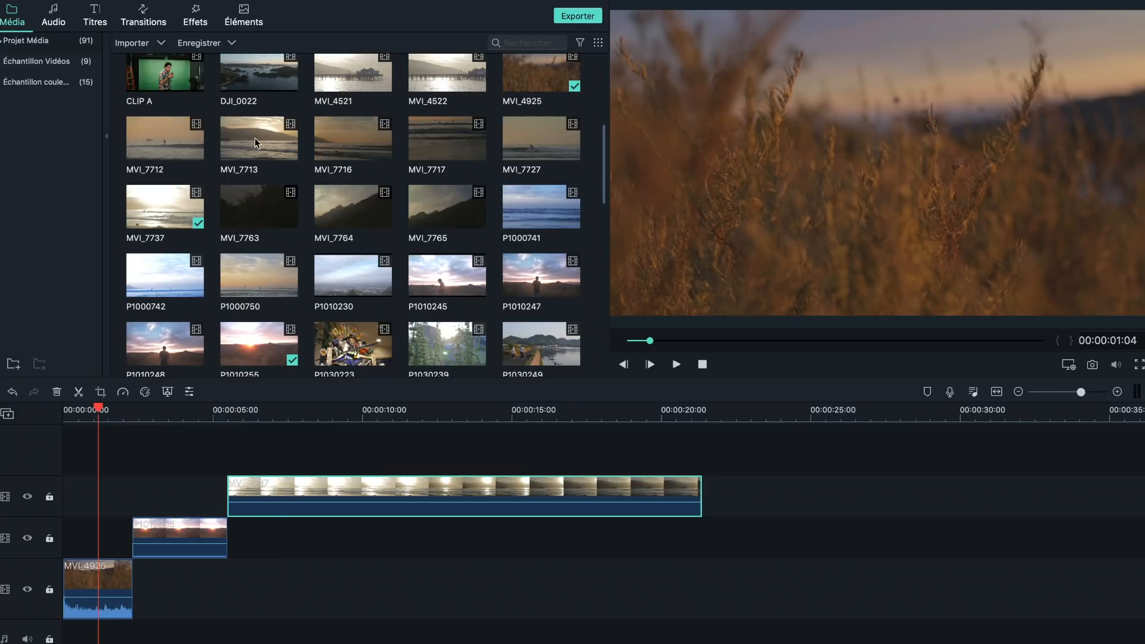
left_click(271, 81)
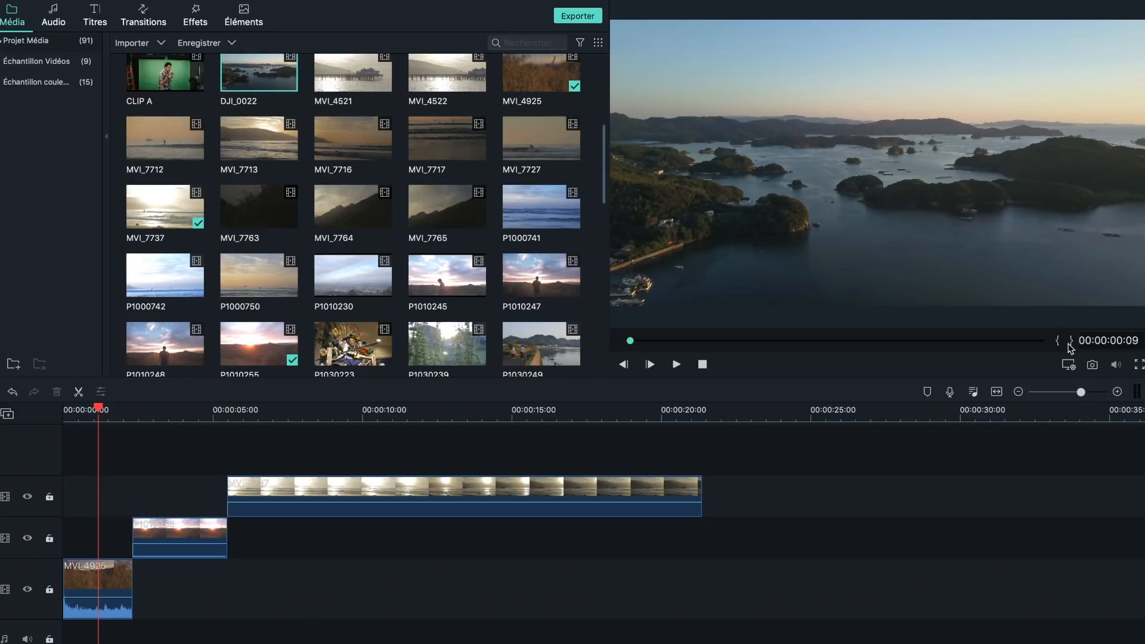
left_click(676, 364)
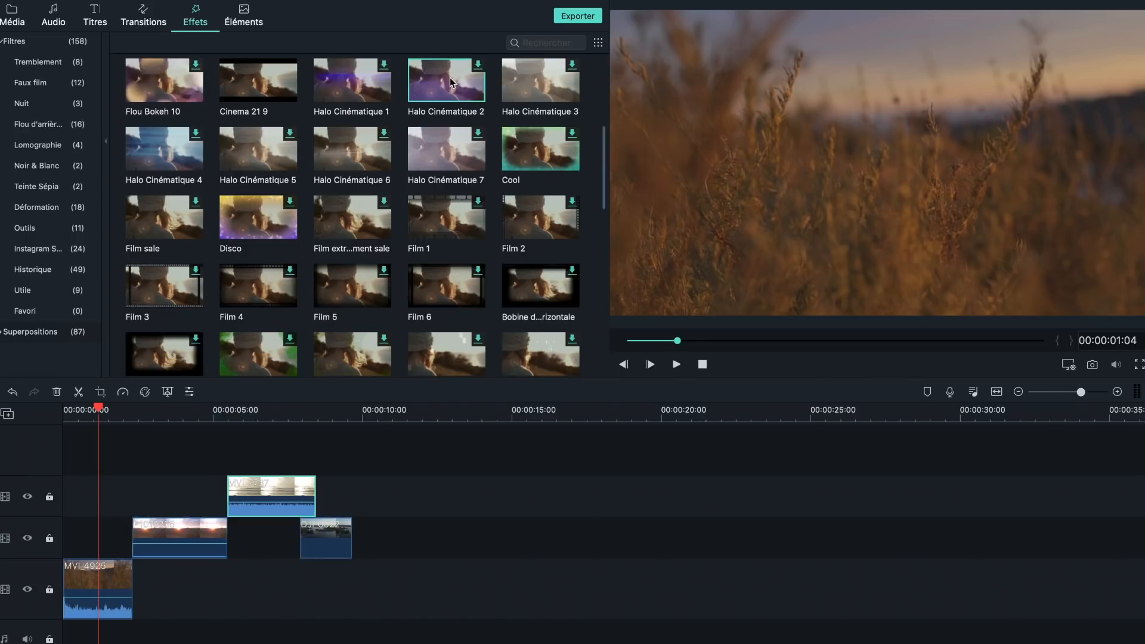
Place the Halo Cinématique 2 overlay on a new top track at about 2 seconds, over the sunset clip, and play it back.
left_click_drag(450, 83, 119, 440)
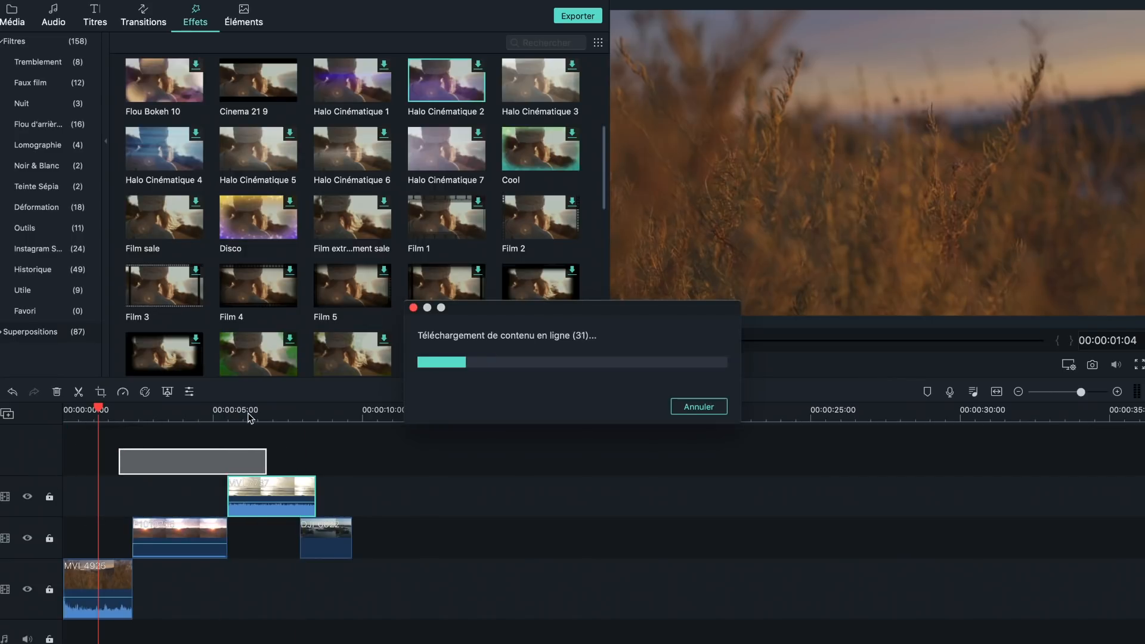
left_click(475, 535)
key("space")
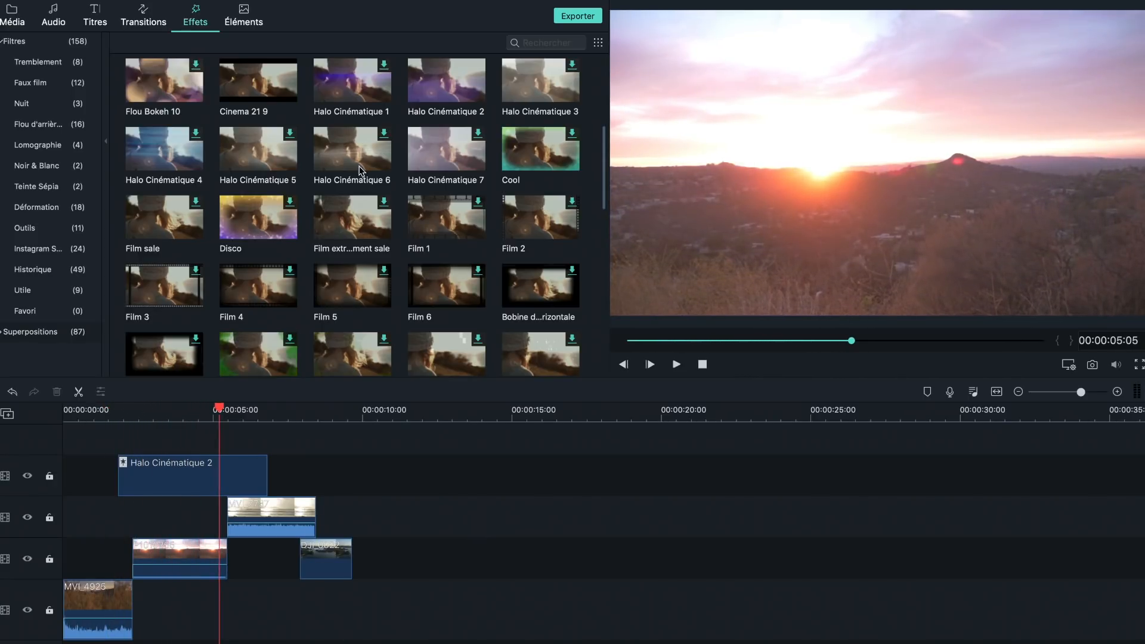
Place the Halo Cinématique 6 overlay on a new top track at about 6.5 seconds and play back the composition.
left_click_drag(351, 152, 261, 449)
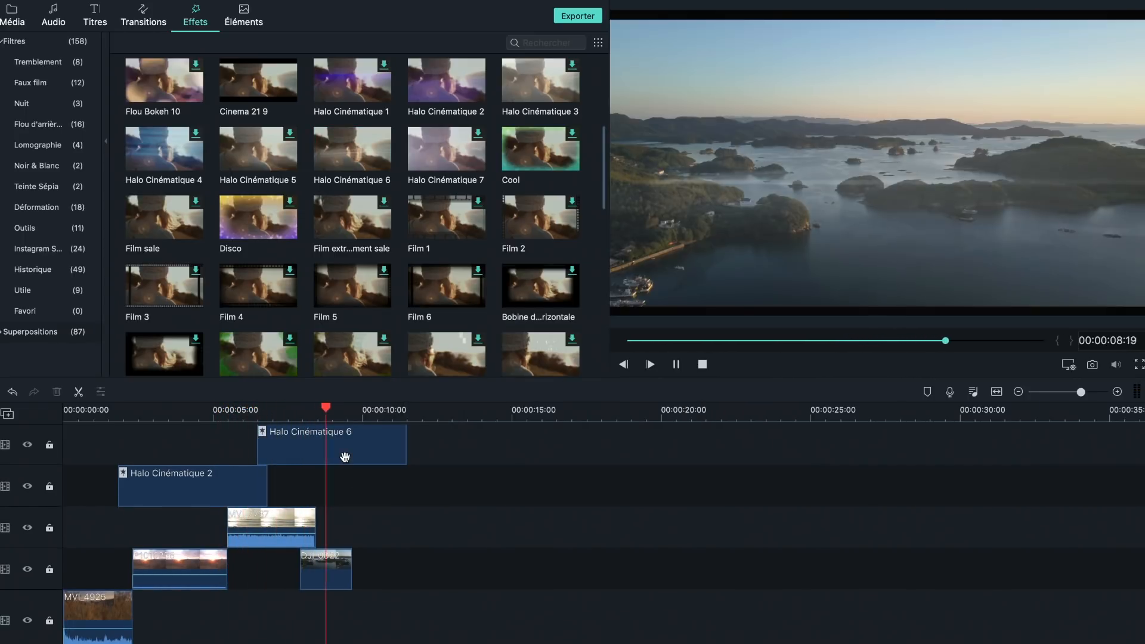
key("space")
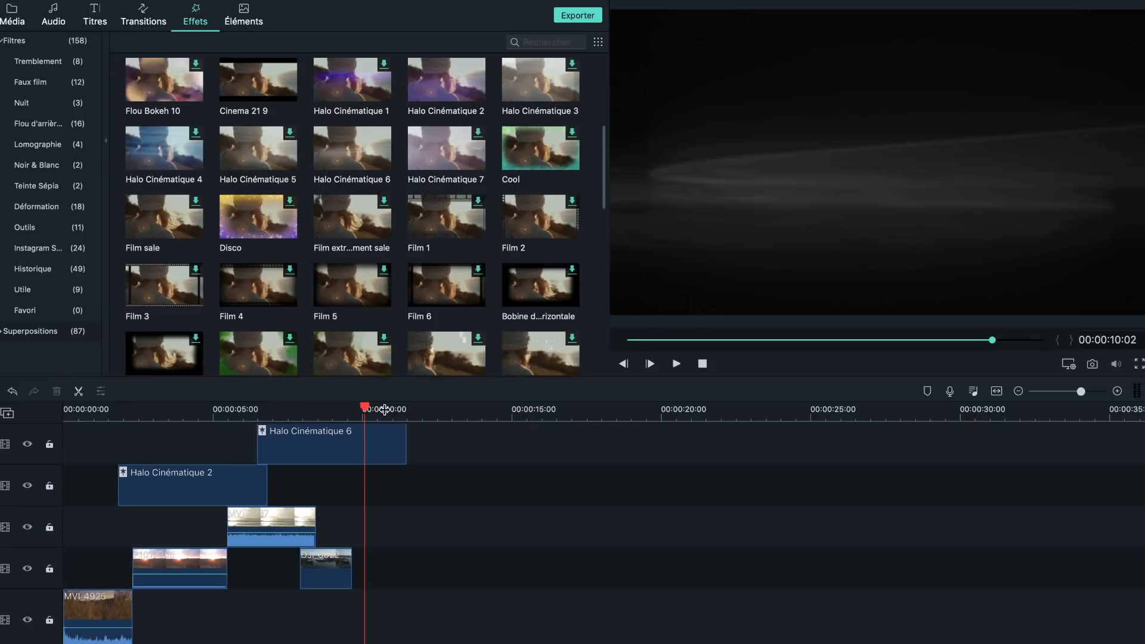
left_click_drag(1083, 392, 1057, 399)
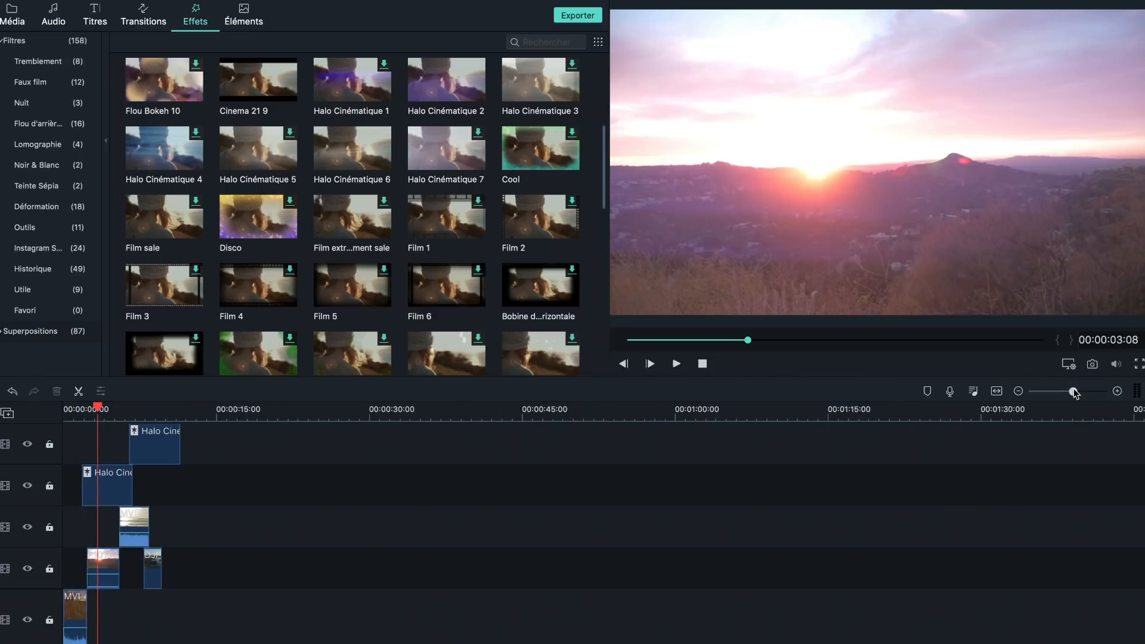
left_click_drag(1073, 391, 1091, 394)
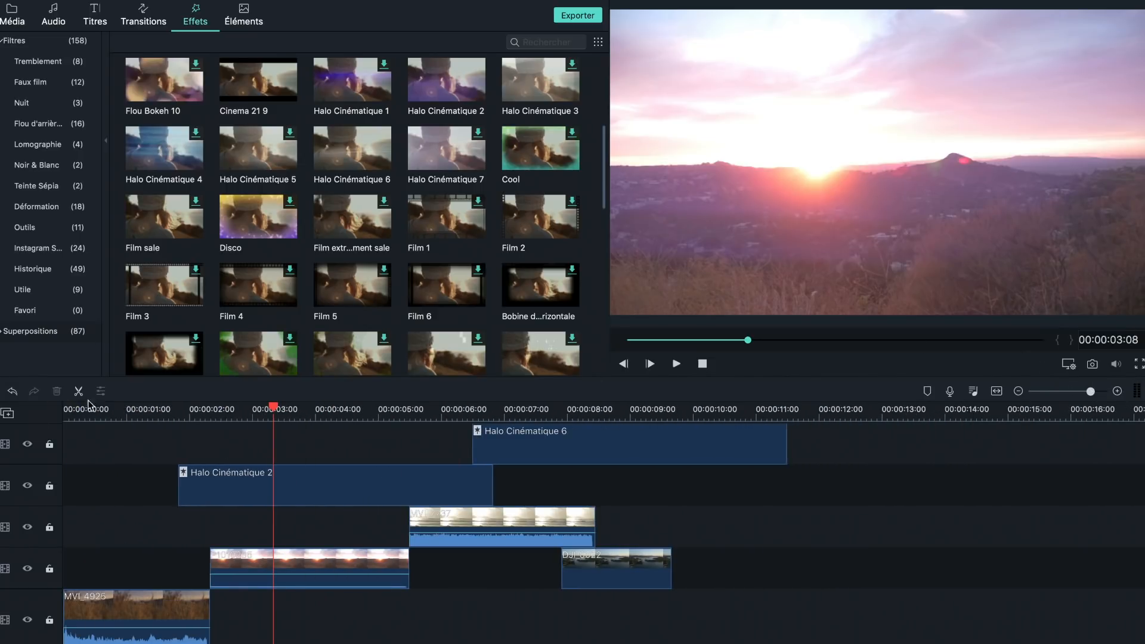
Select the MVI_4925 clip on the lowest video track.
left_click(102, 452)
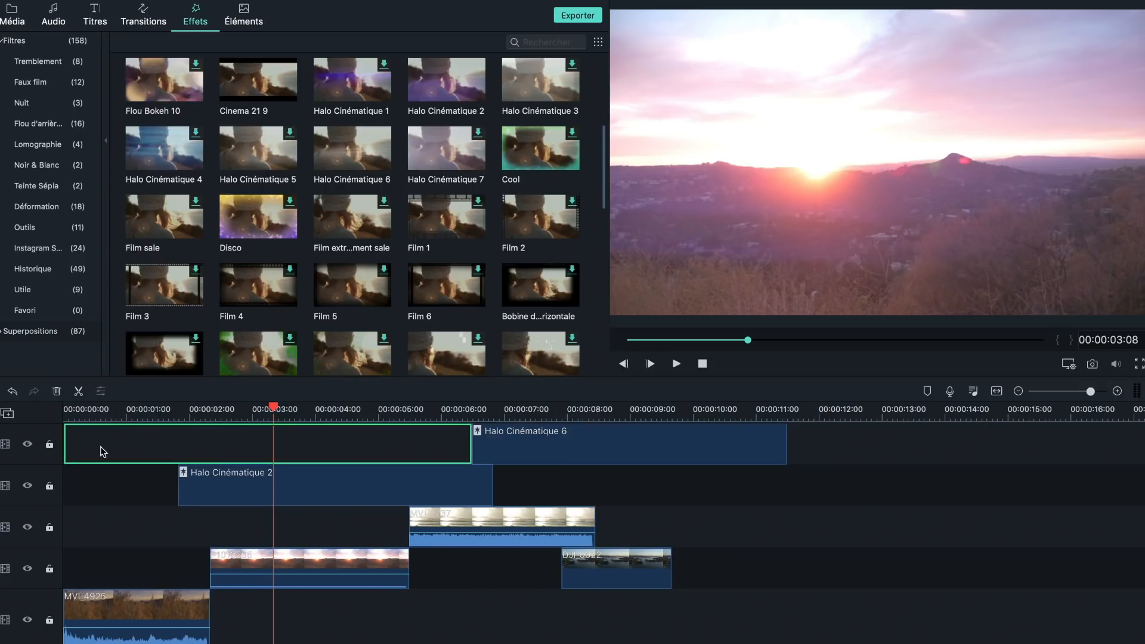
left_click(94, 508)
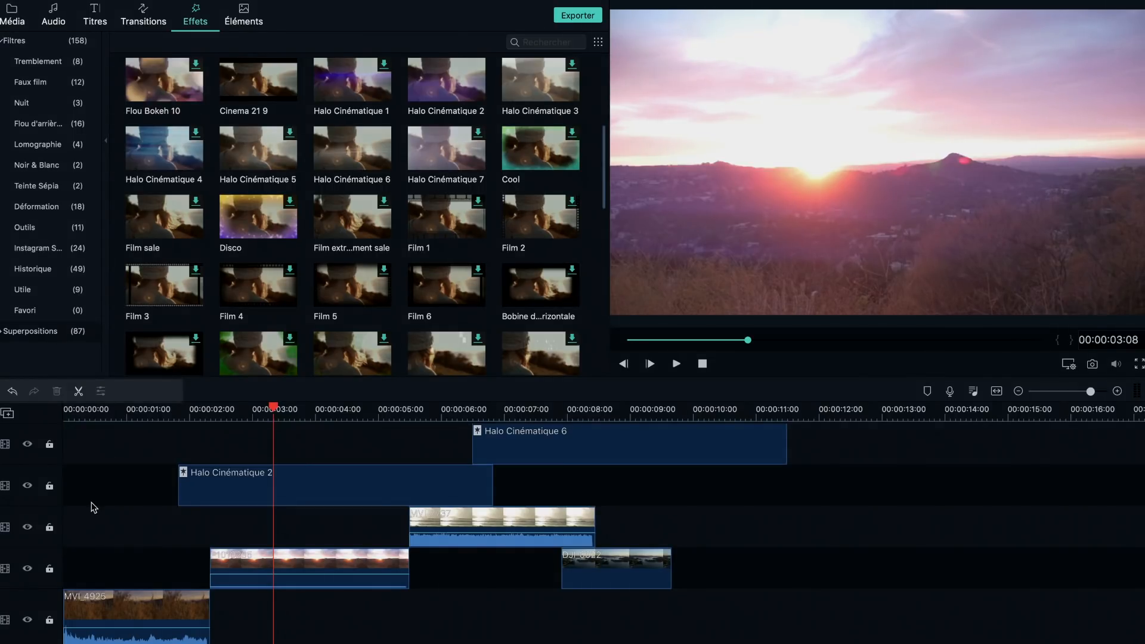
left_click(136, 628)
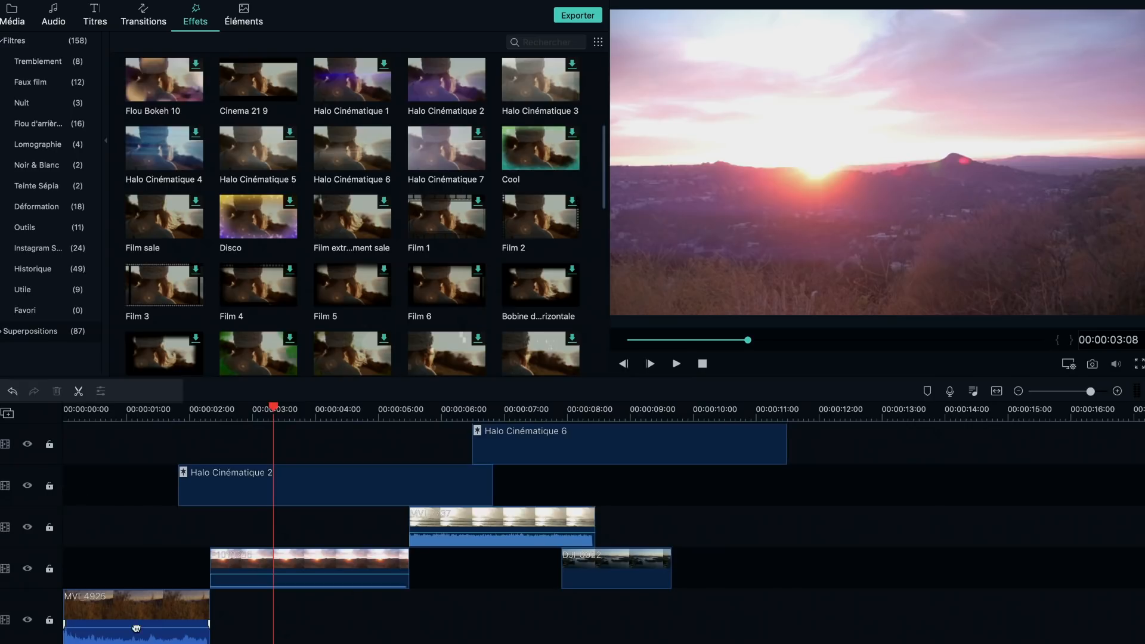
left_click(136, 611)
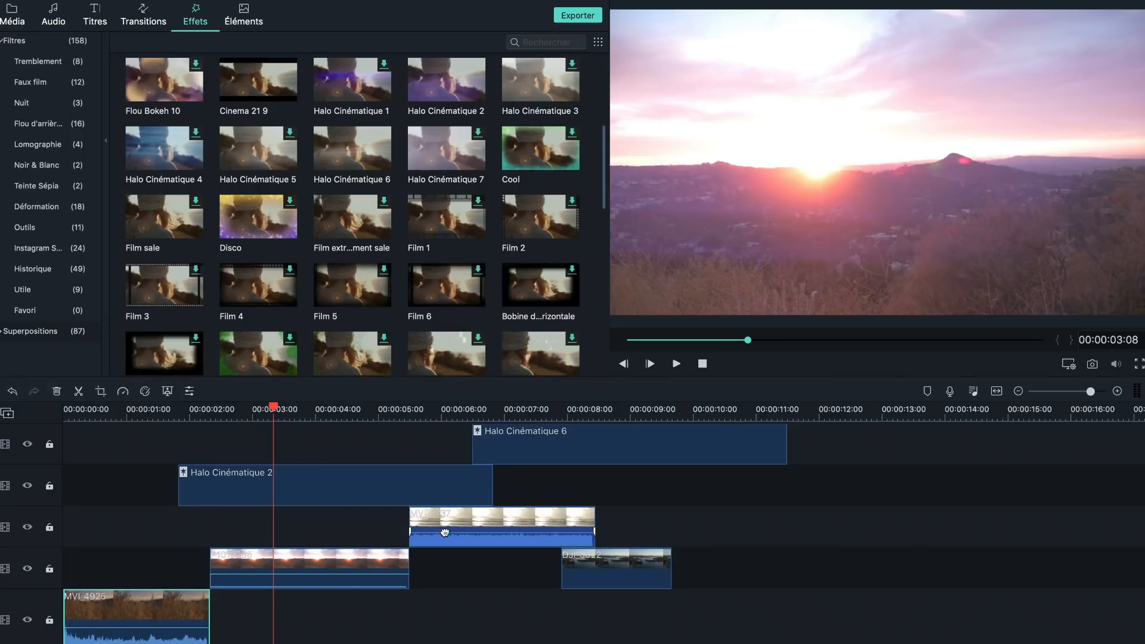
Delete the MVI_4925 clip from the lowest track, undo that deletion, and delete the sunset clip from the track above instead.
left_click(57, 391)
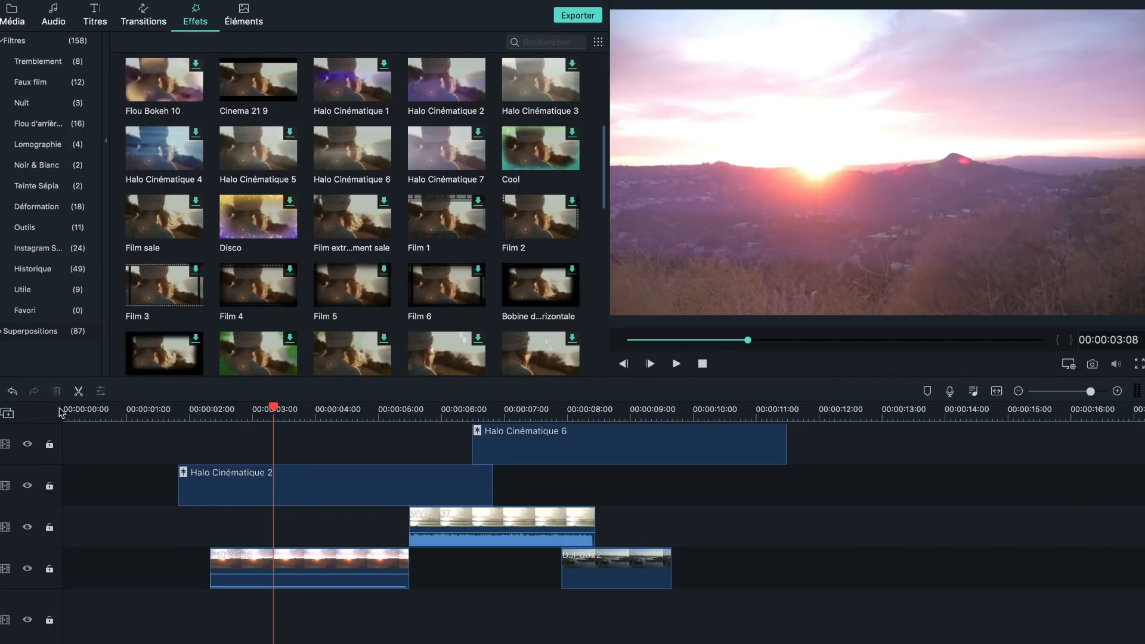
key("ctrl+z")
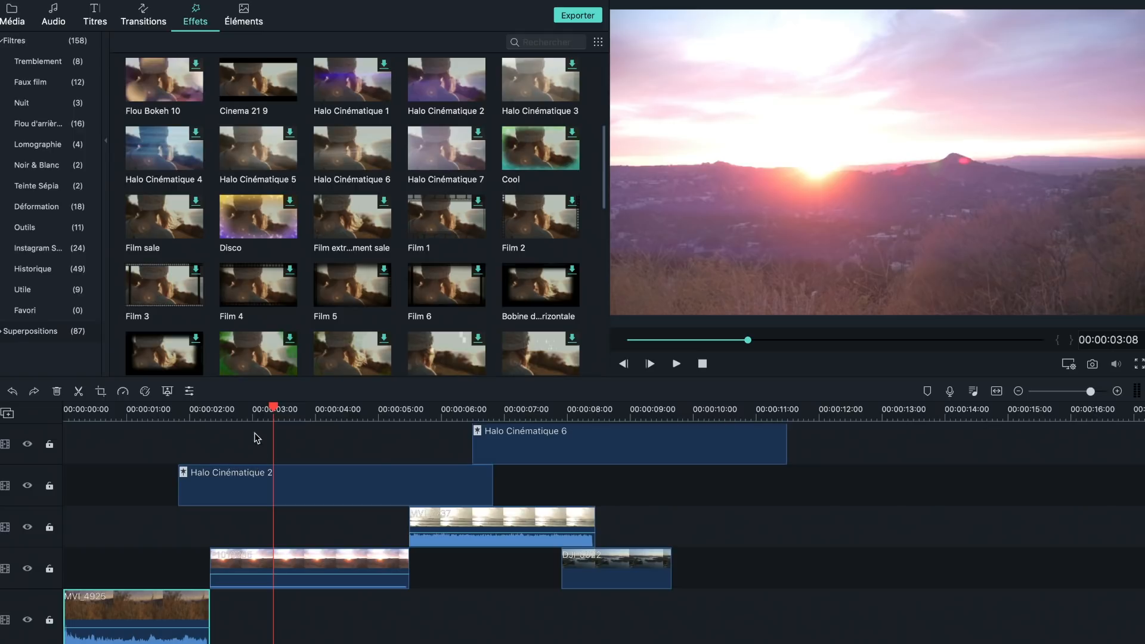
left_click(301, 566)
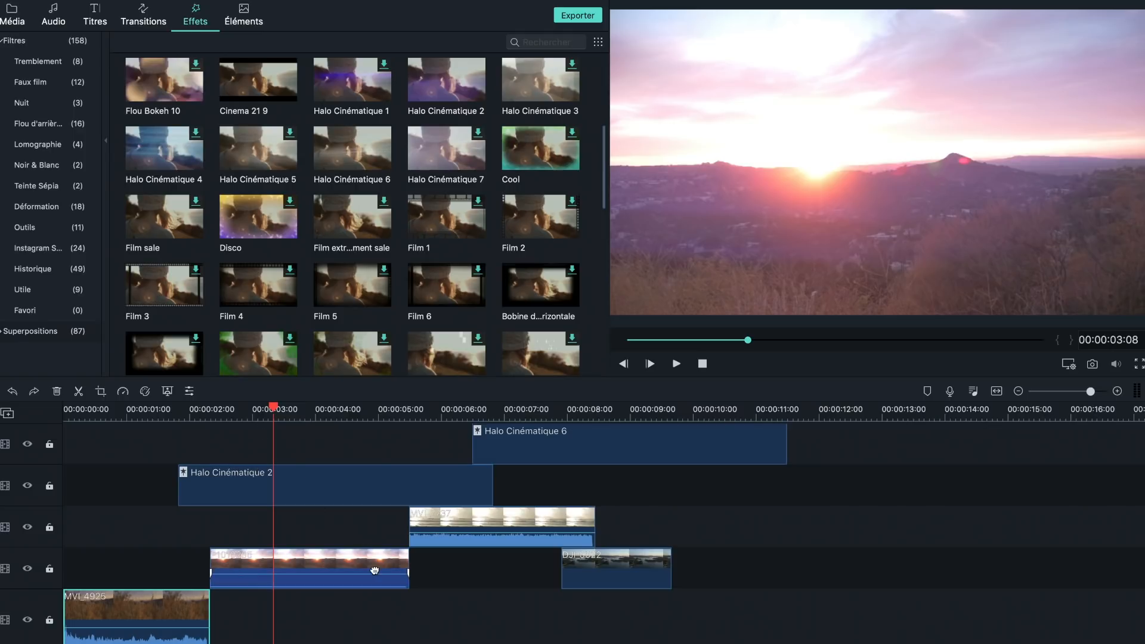
left_click(57, 392)
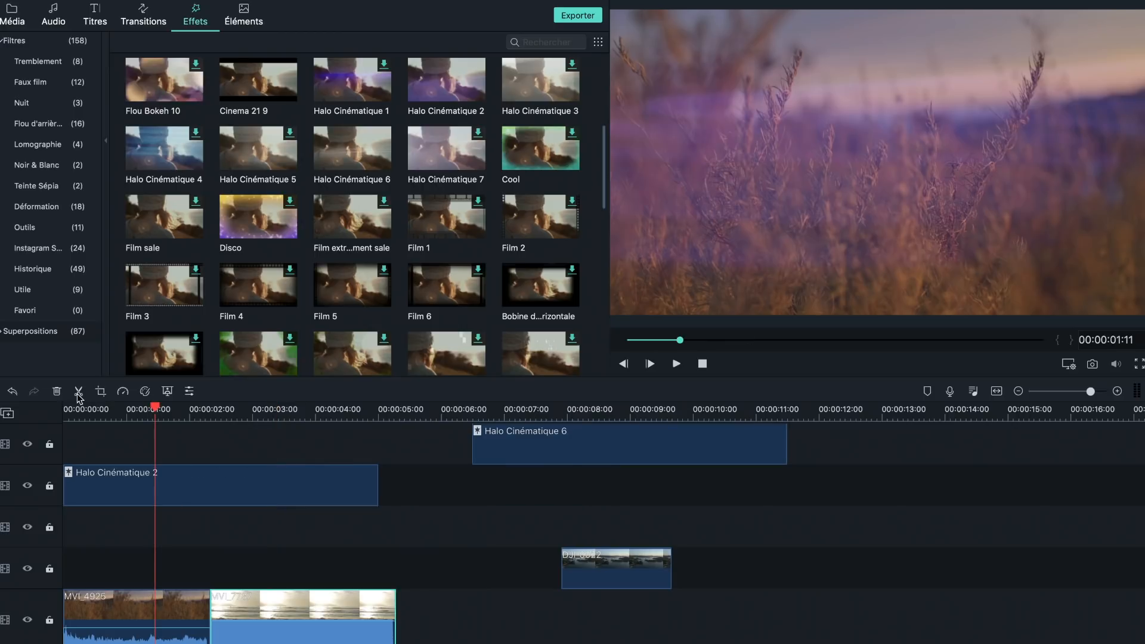
Split MVI_4925 and the Halo Cinématique 2 overlay at 00:00:01:11, and move the second part of MVI_4925 up one track.
left_click(79, 393)
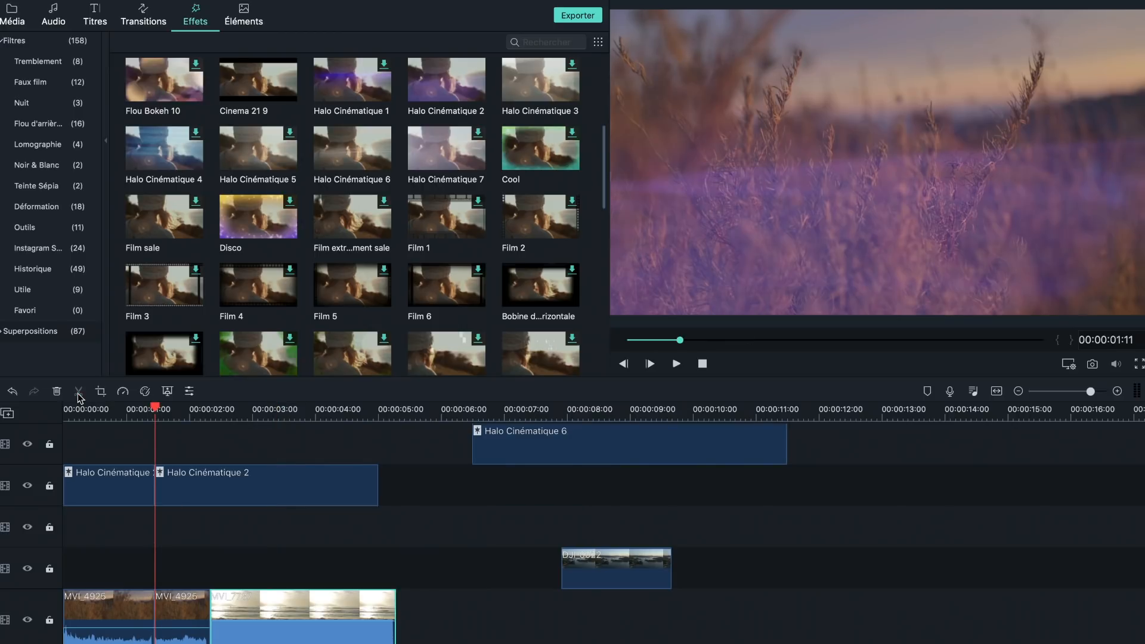
left_click_drag(189, 596, 190, 558)
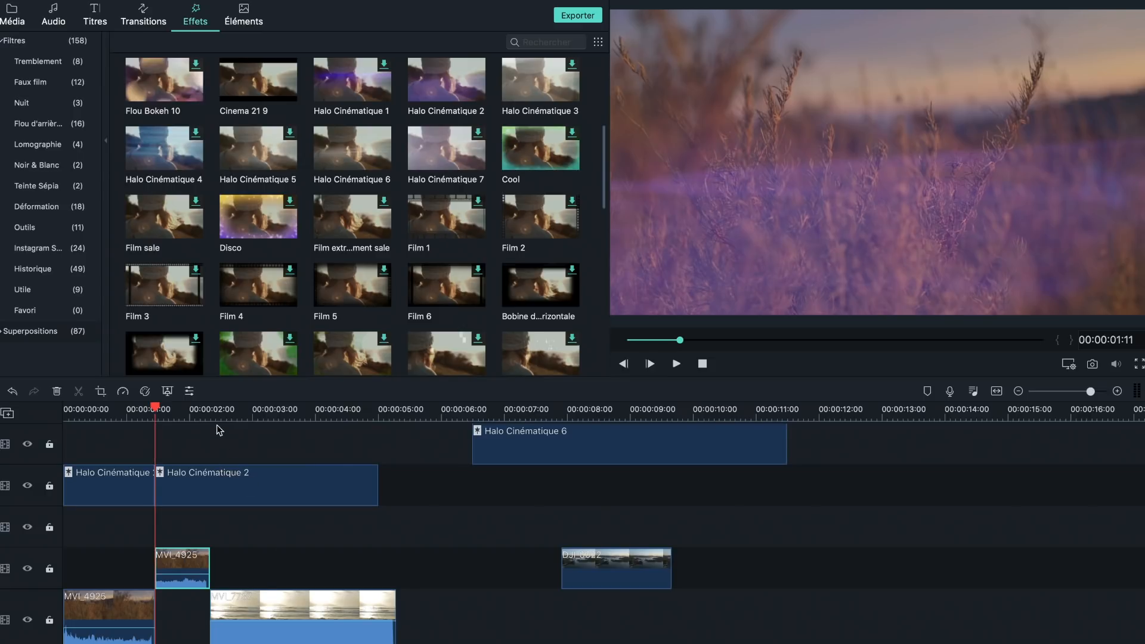
Frame a crop of 1126 x 495 around the centre of the raised MVI_4925 segment.
left_click(102, 391)
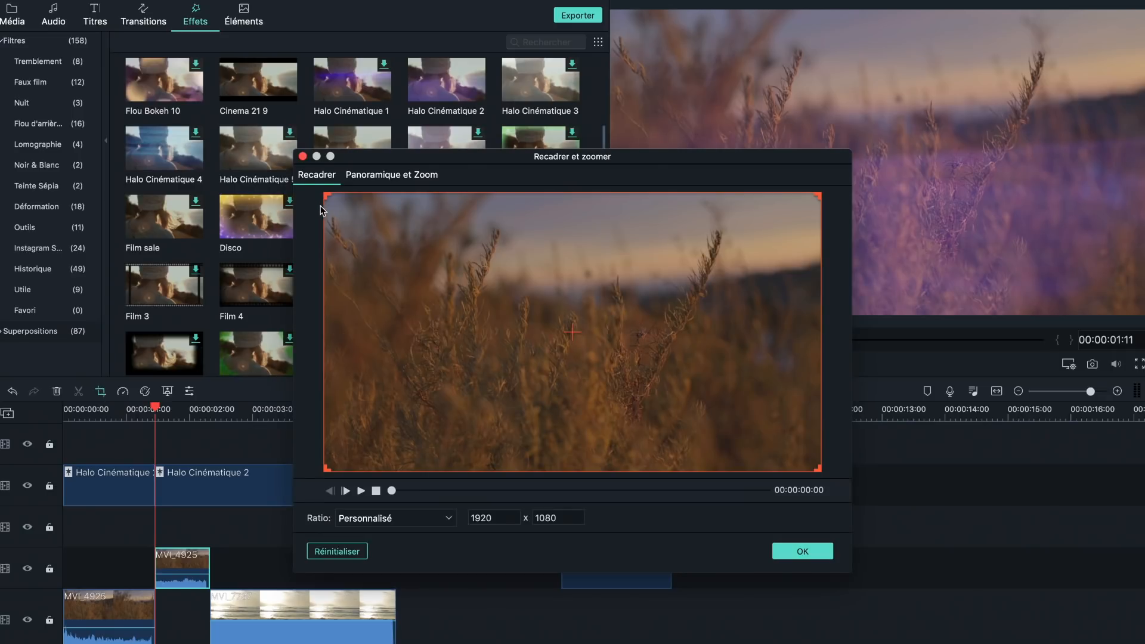
left_click_drag(327, 195, 531, 347)
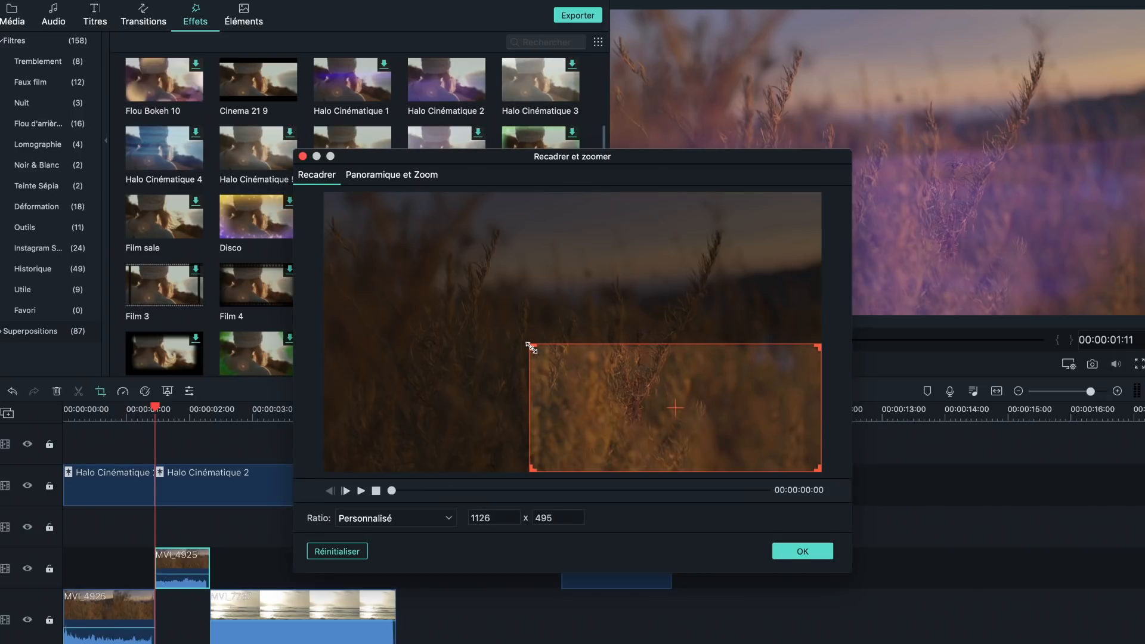
left_click_drag(633, 375, 512, 281)
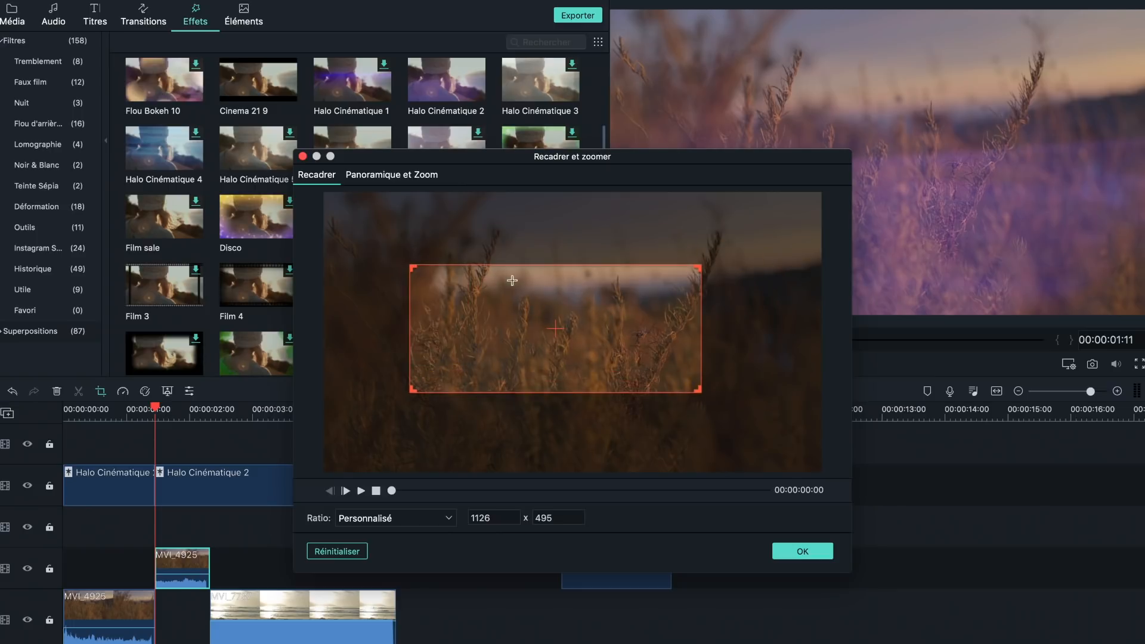
Give the MVI_4925 segment a pan and zoom starting from a 1106 x 665 frame, preview the movement and close the settings.
left_click(410, 179)
left_click_drag(327, 195, 419, 255)
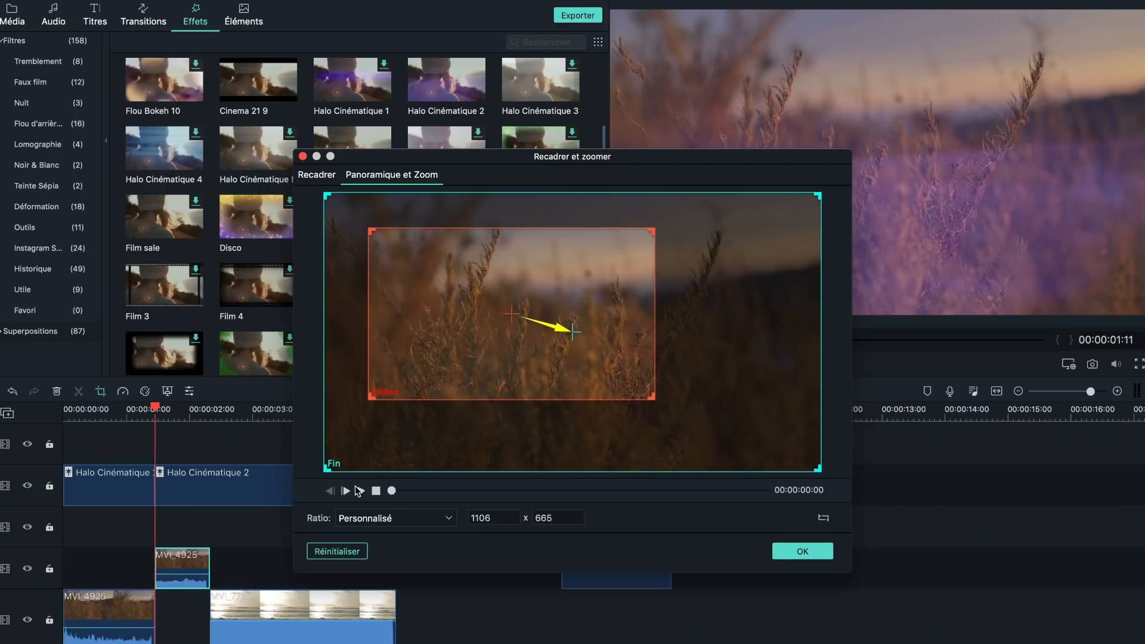
left_click(358, 490)
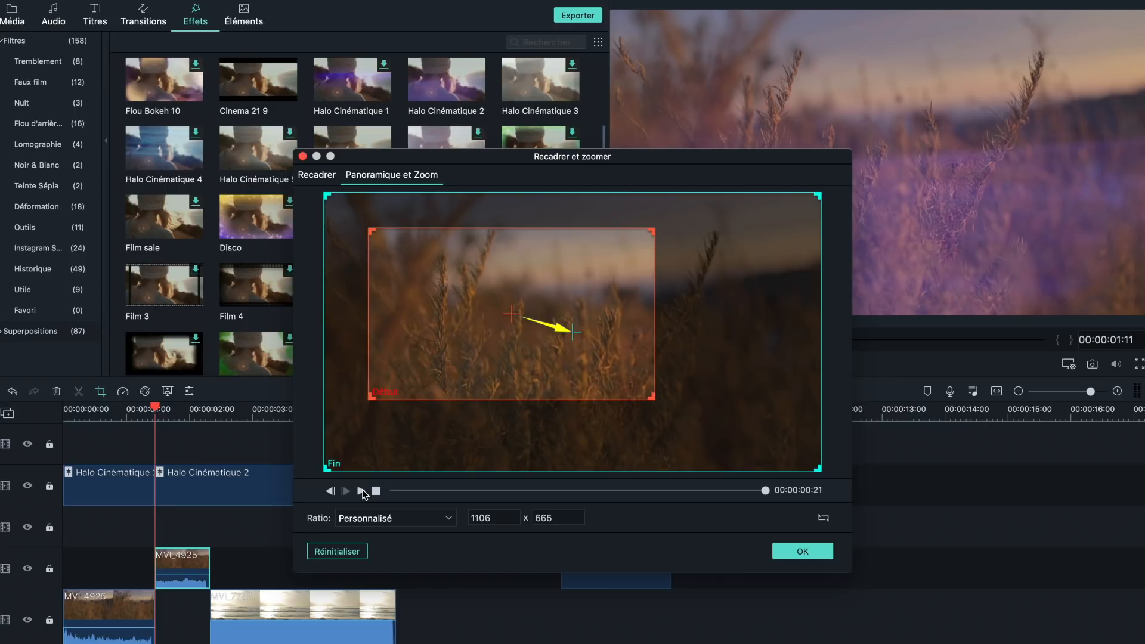
left_click(303, 156)
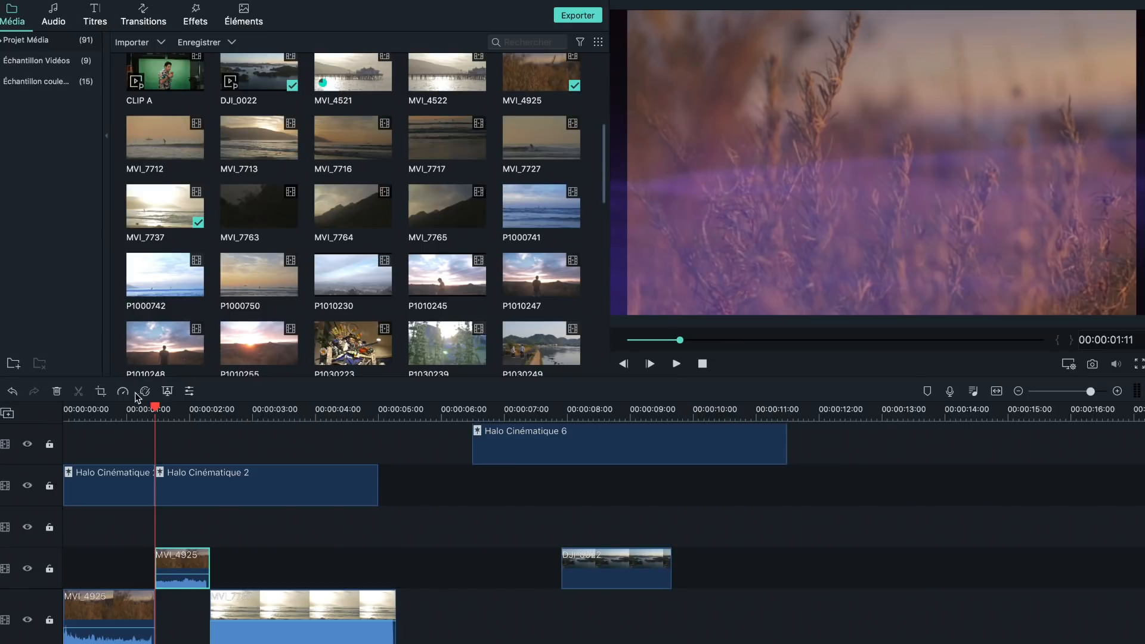
In the advanced colour settings of clip 187A5745, set the white balance temperature to 46.
left_click(248, 593)
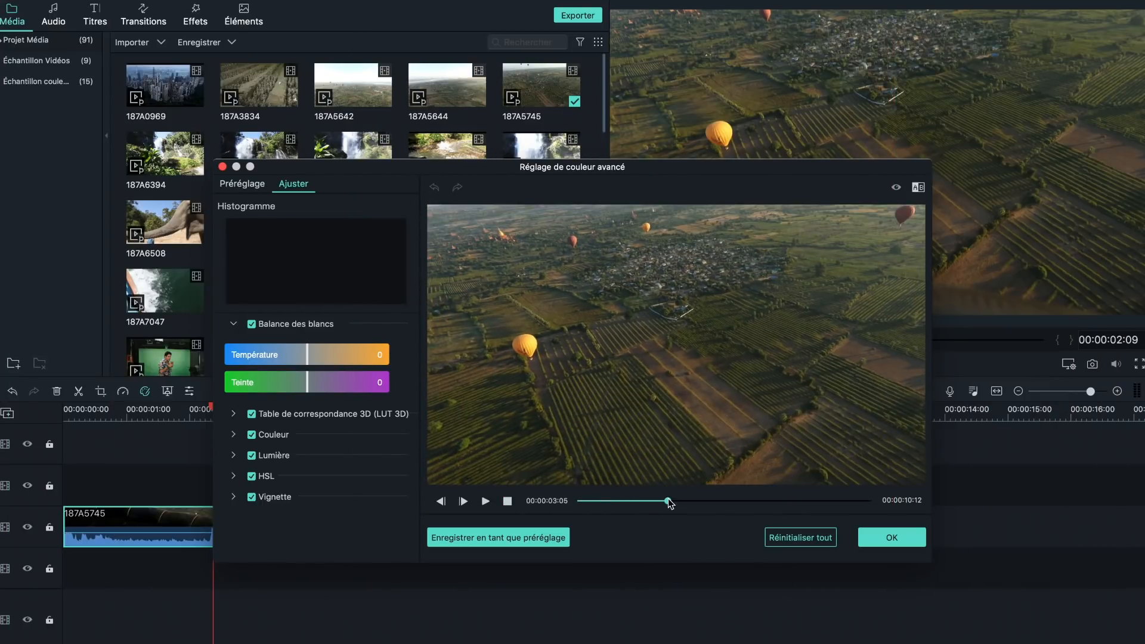
left_click_drag(308, 355, 346, 362)
Try the 007 Series and Reign 3D LUTs on clip 187A5745 and select the Star Wars LUT.
left_click(234, 415)
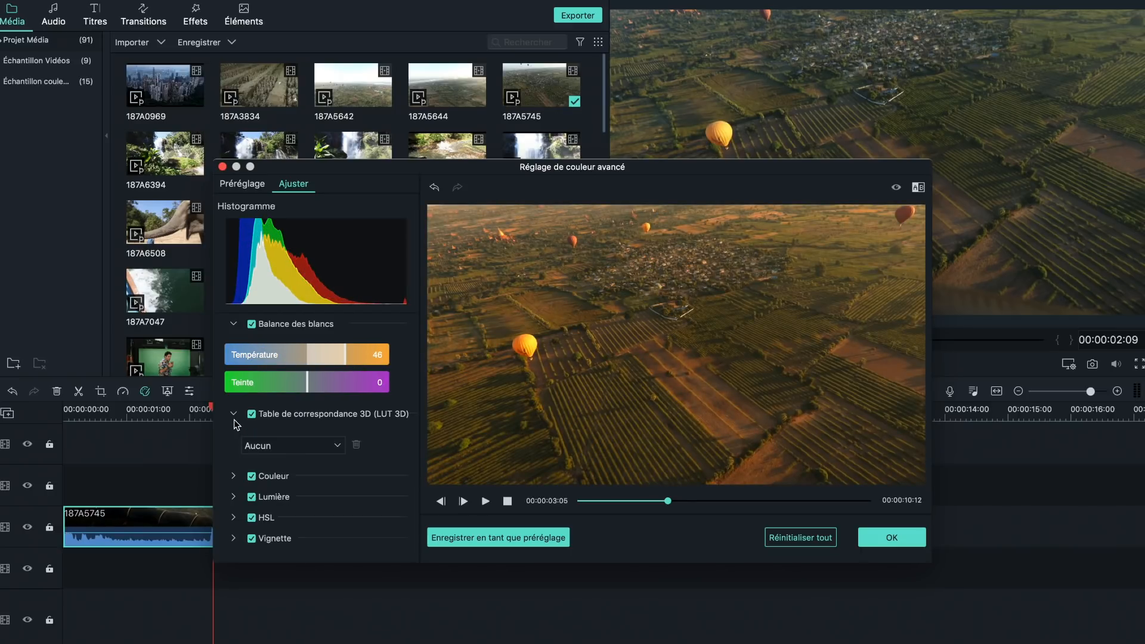
left_click(279, 447)
left_click(280, 472)
left_click(286, 446)
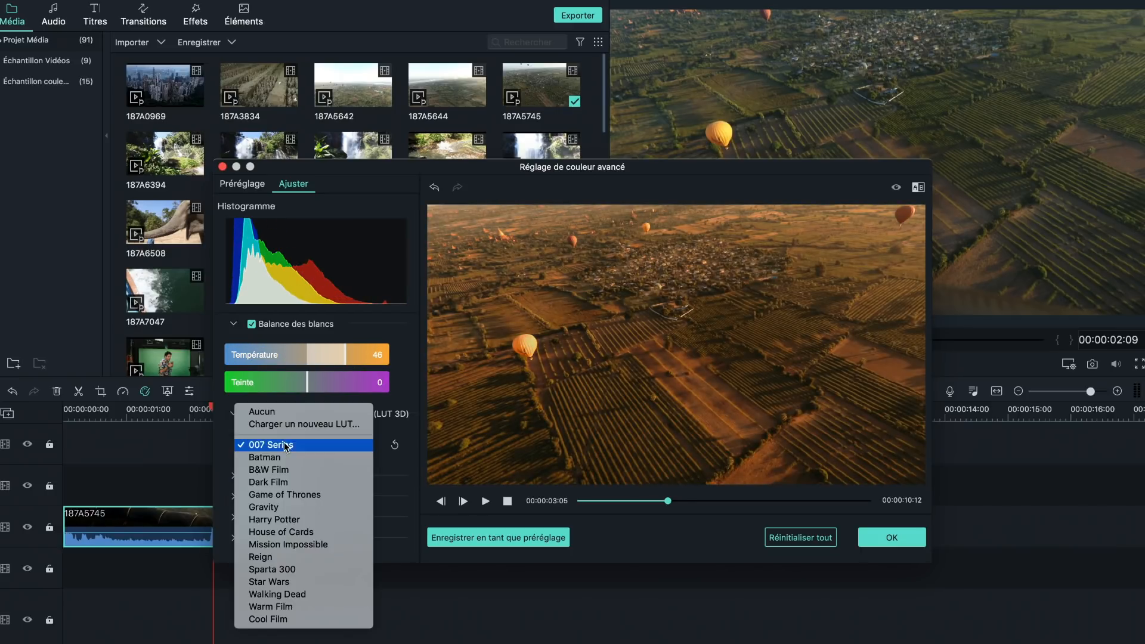
left_click(283, 506)
left_click(292, 444)
left_click(334, 495)
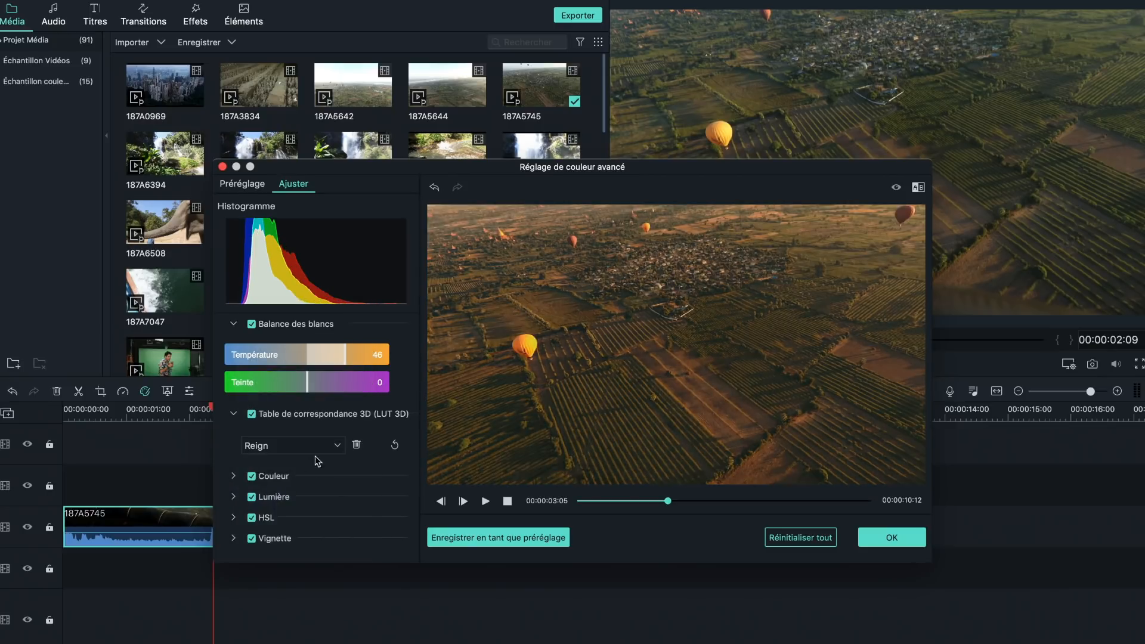
left_click(338, 446)
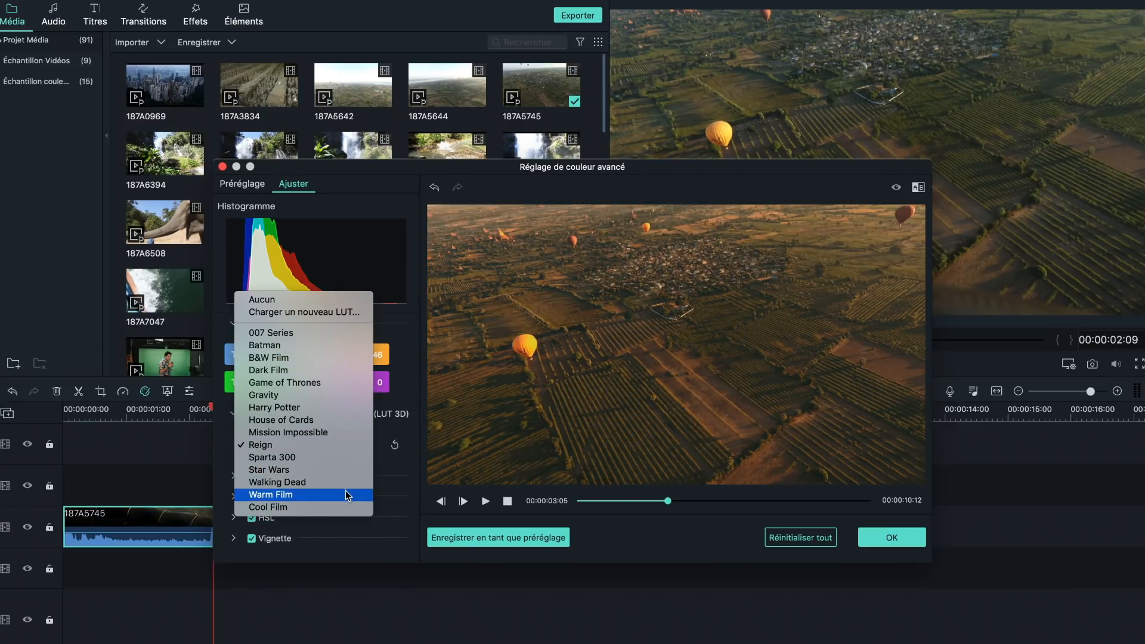
left_click(350, 471)
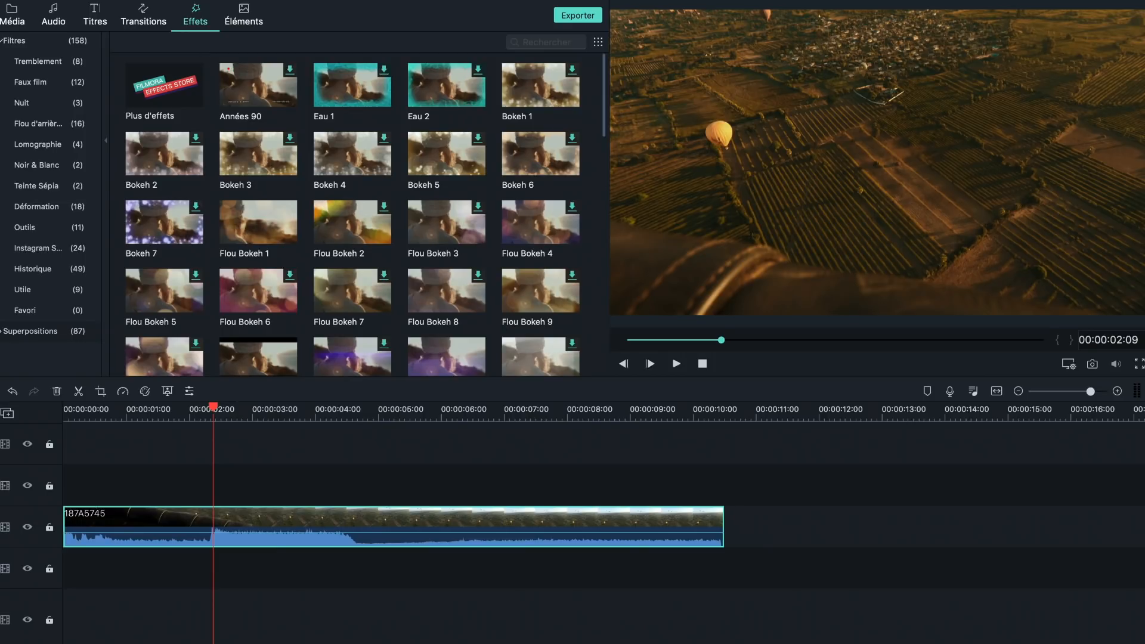
Place the Fuite de Lumière 2 overlay on the track above clip 187A5745 at about 1.8 seconds and play it back.
left_click(2, 335)
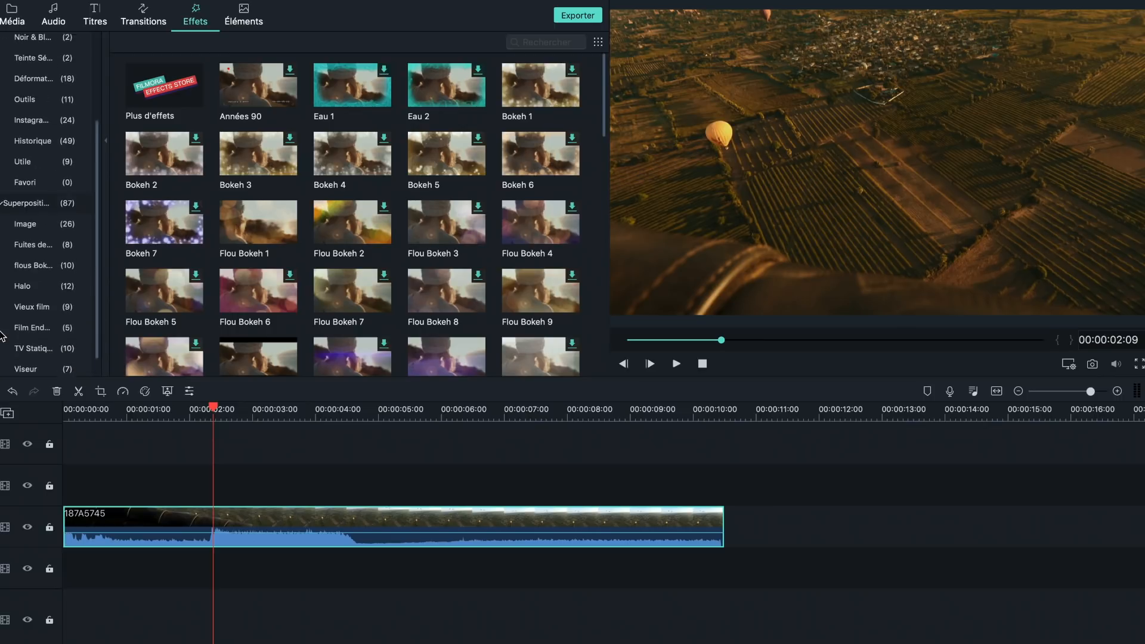
scroll(37, 225, "down", 5)
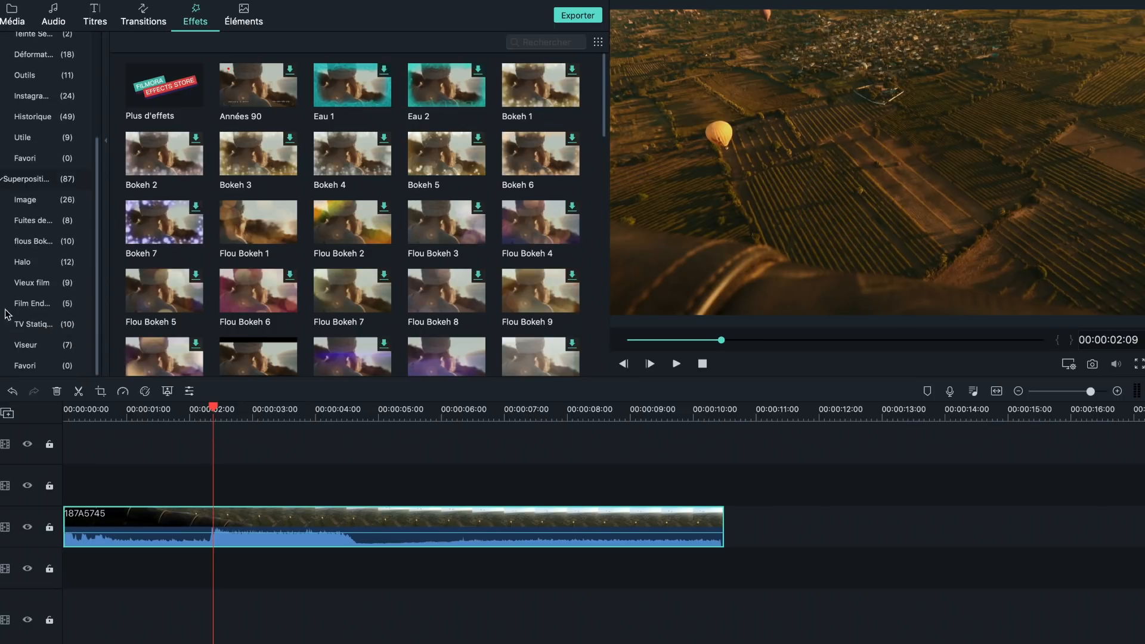
left_click(38, 227)
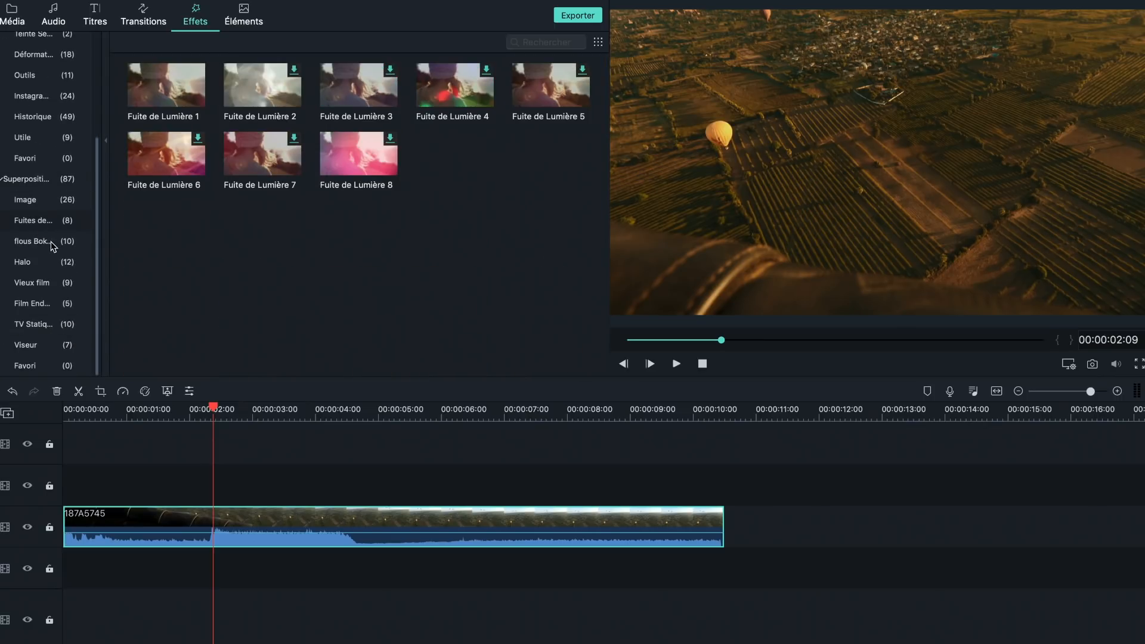
left_click_drag(263, 86, 224, 449)
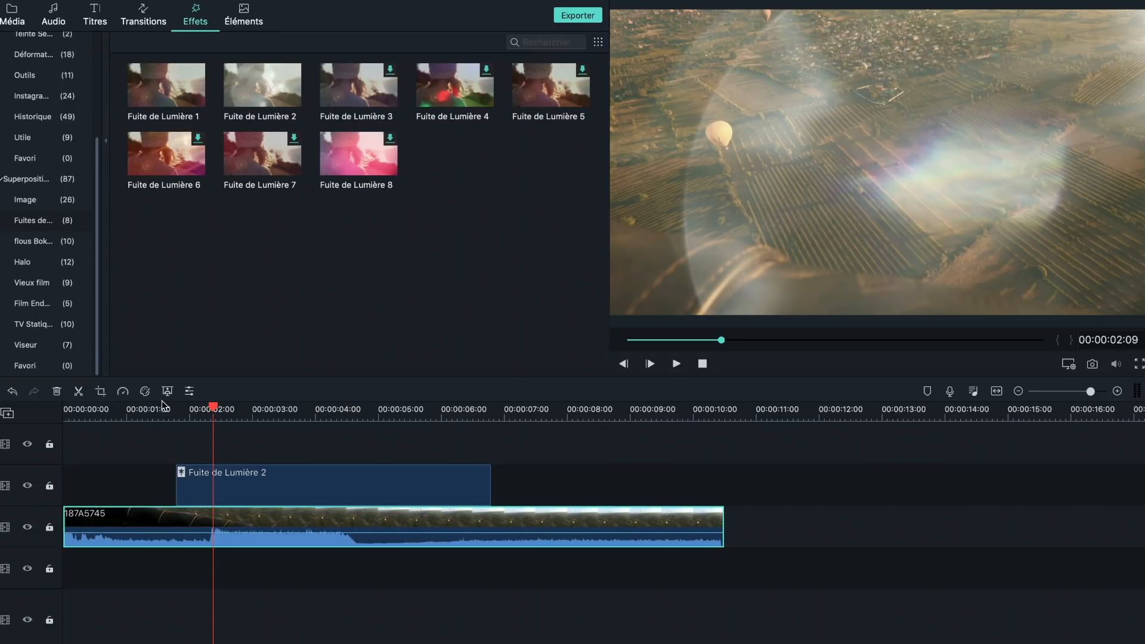
left_click_drag(165, 406, 159, 421)
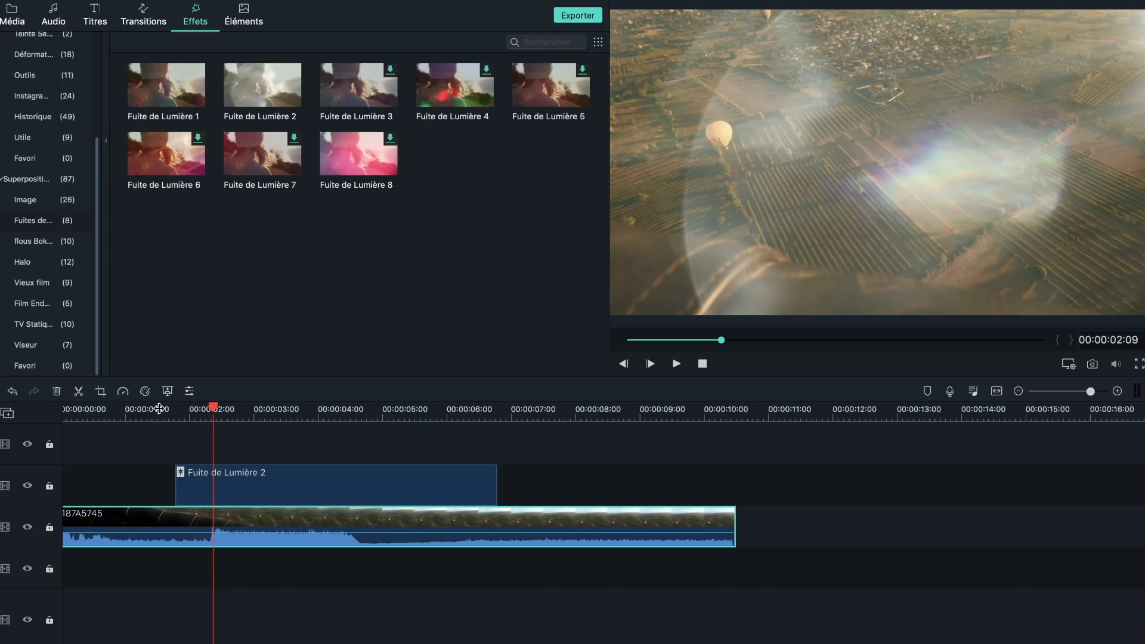
left_click(159, 408)
key("space")
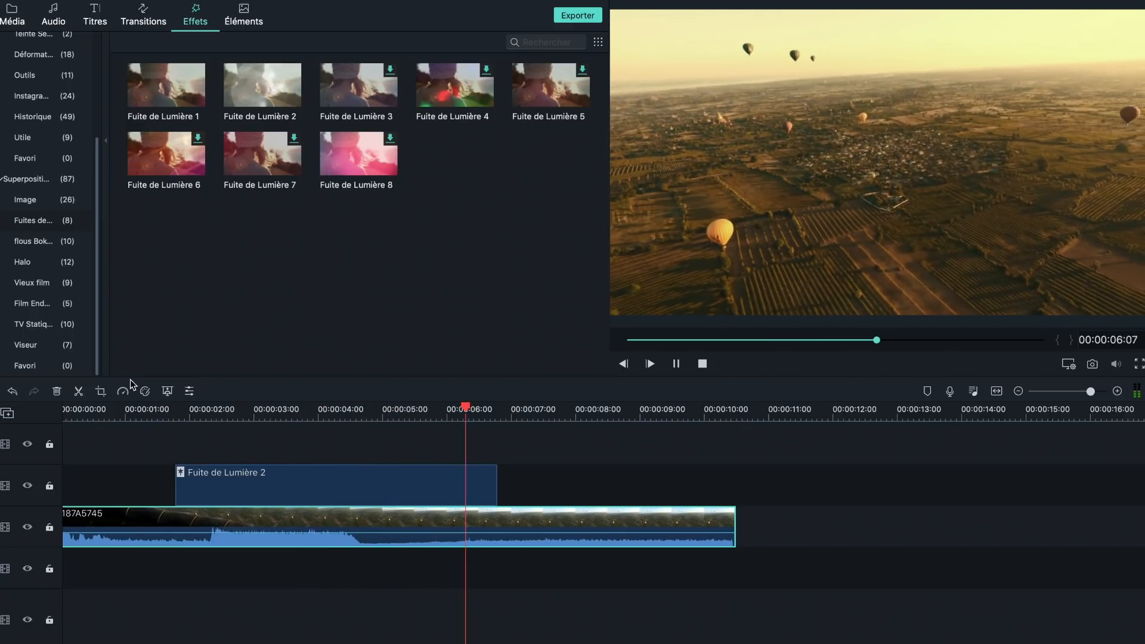
key("space")
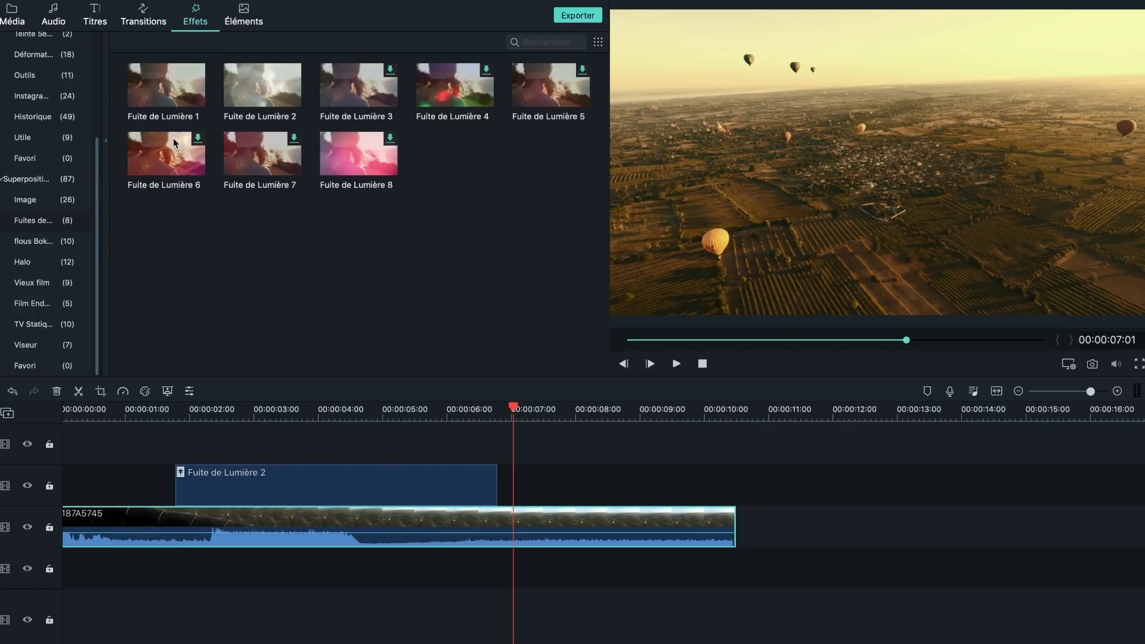
Place the Fuite de Lumière 1 overlay just after Fuite de Lumière 2, at about 6.9 seconds, and play it back.
left_click_drag(166, 86, 511, 484)
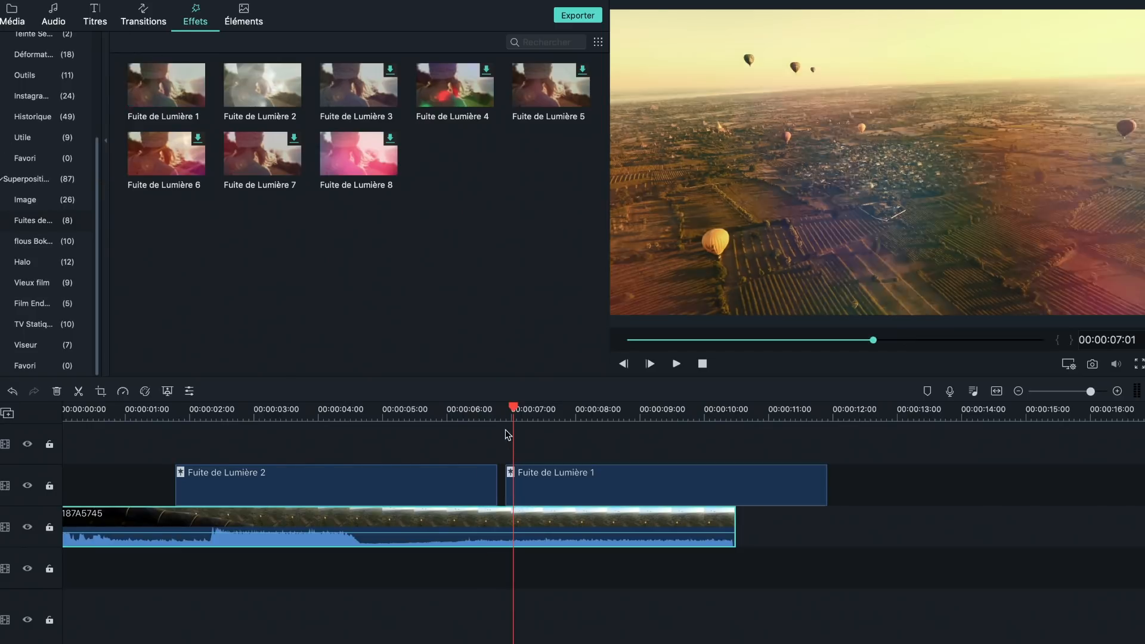
key("space")
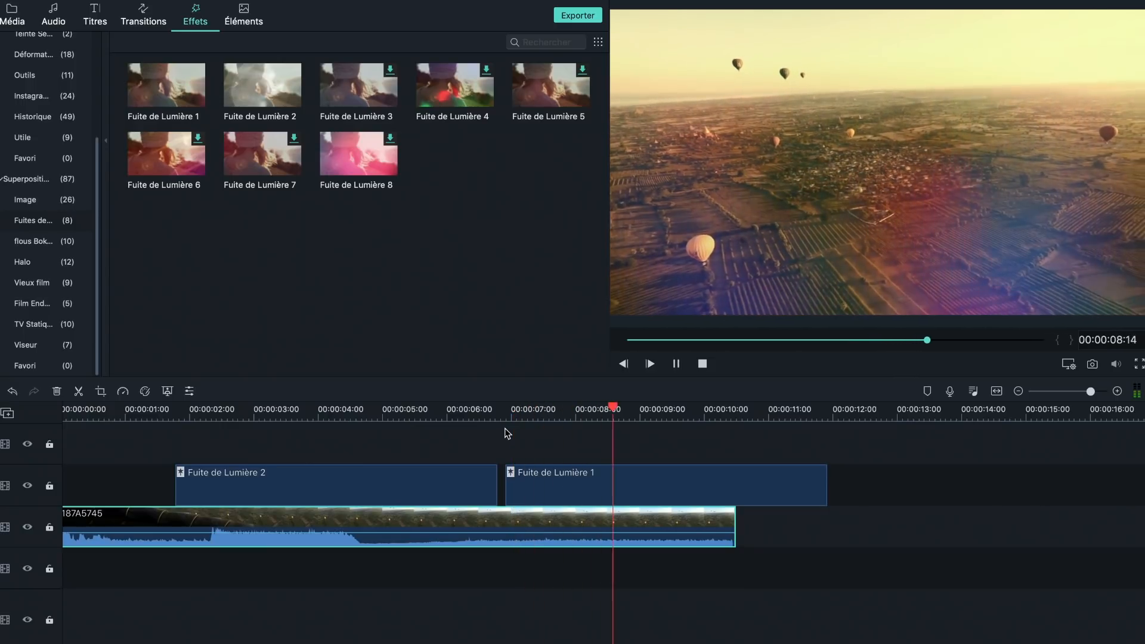
key("space")
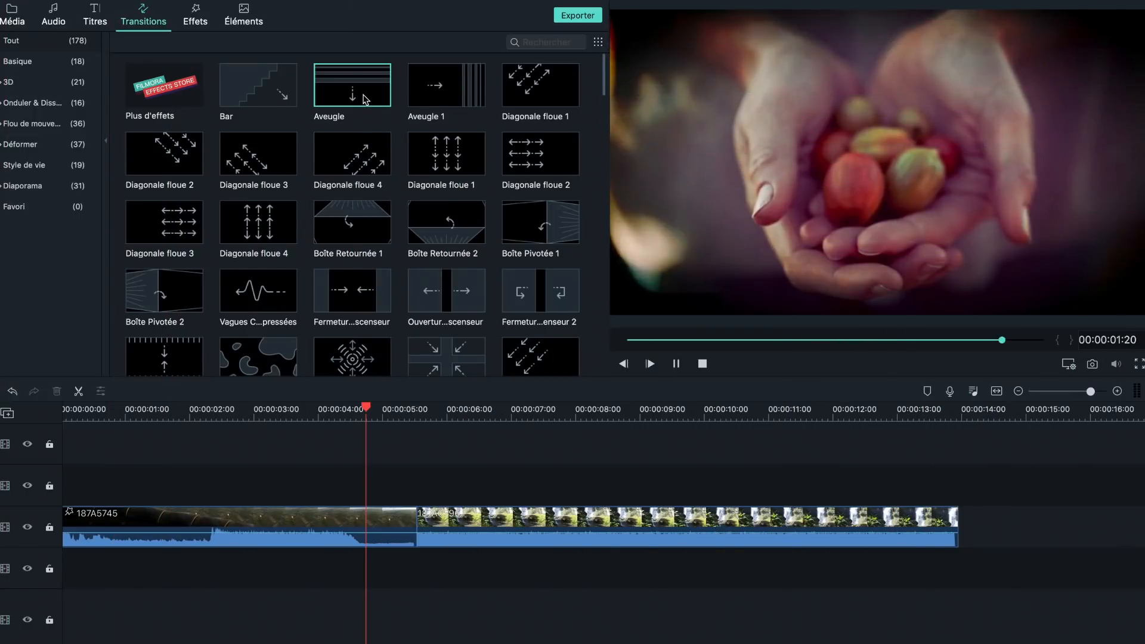
Browse the transitions, add Dissoudre between clip 187A5745 and the waterfall clip, and play back the result.
left_click(412, 91)
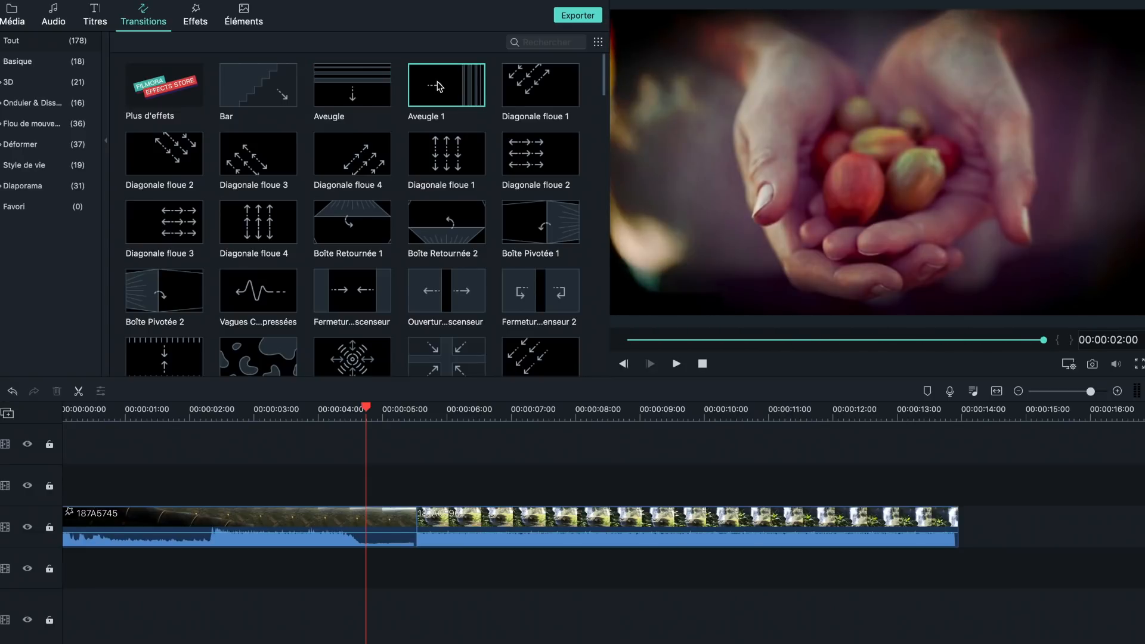
scroll(391, 226, "down", 3)
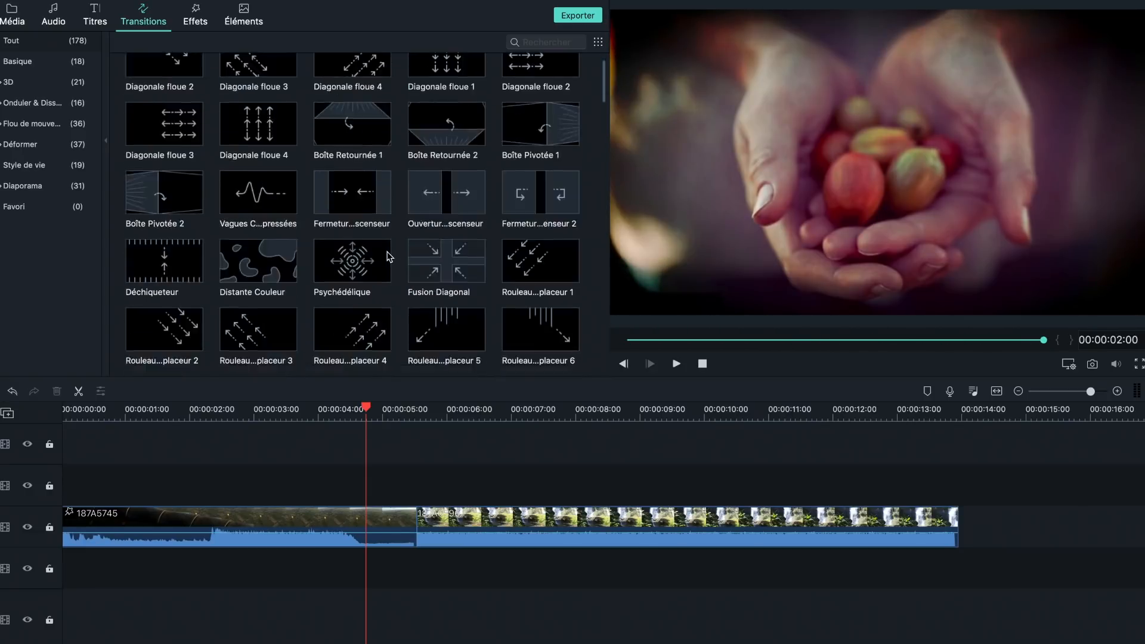
scroll(388, 257, "down", 10)
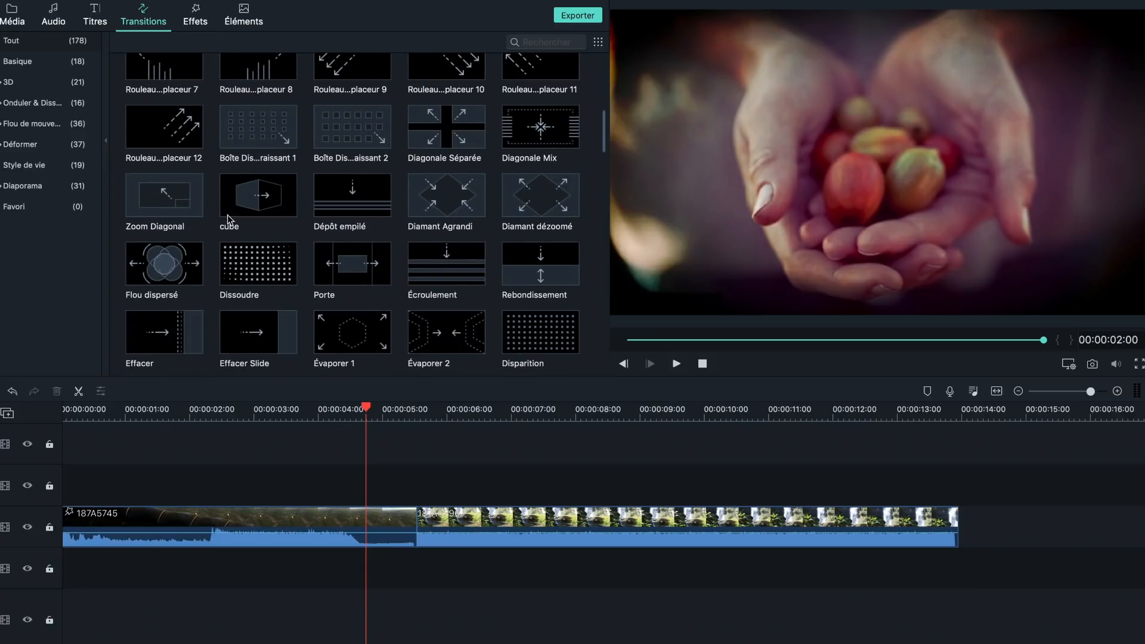
scroll(317, 231, "down", 4)
left_click_drag(249, 156, 400, 502)
left_click(406, 511)
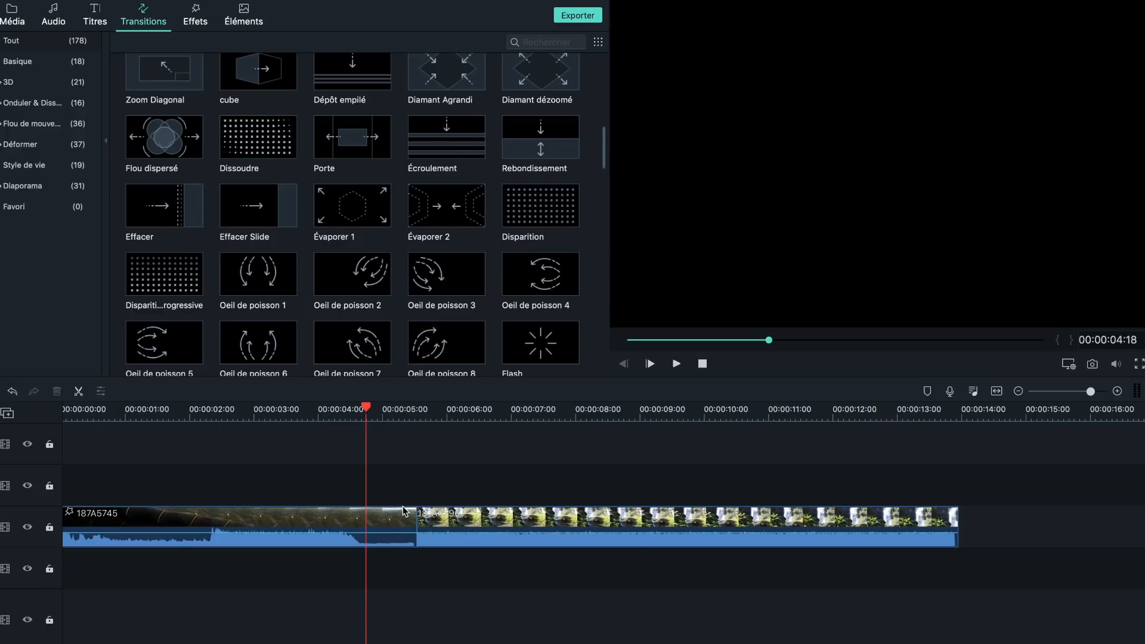
left_click(258, 156)
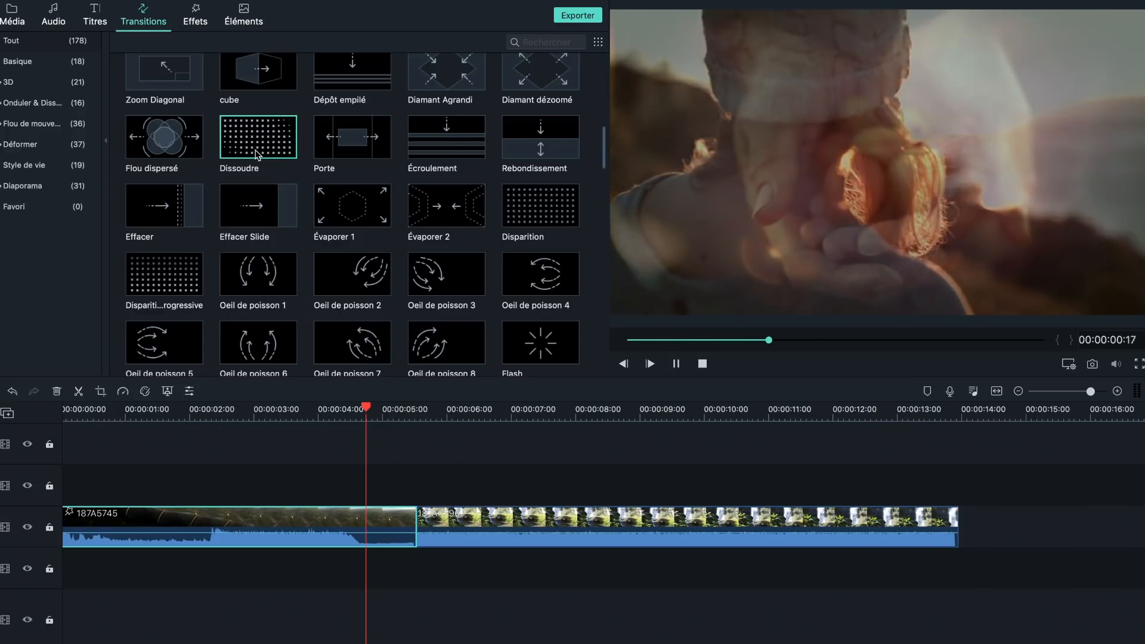
left_click_drag(260, 156, 408, 525)
key("space")
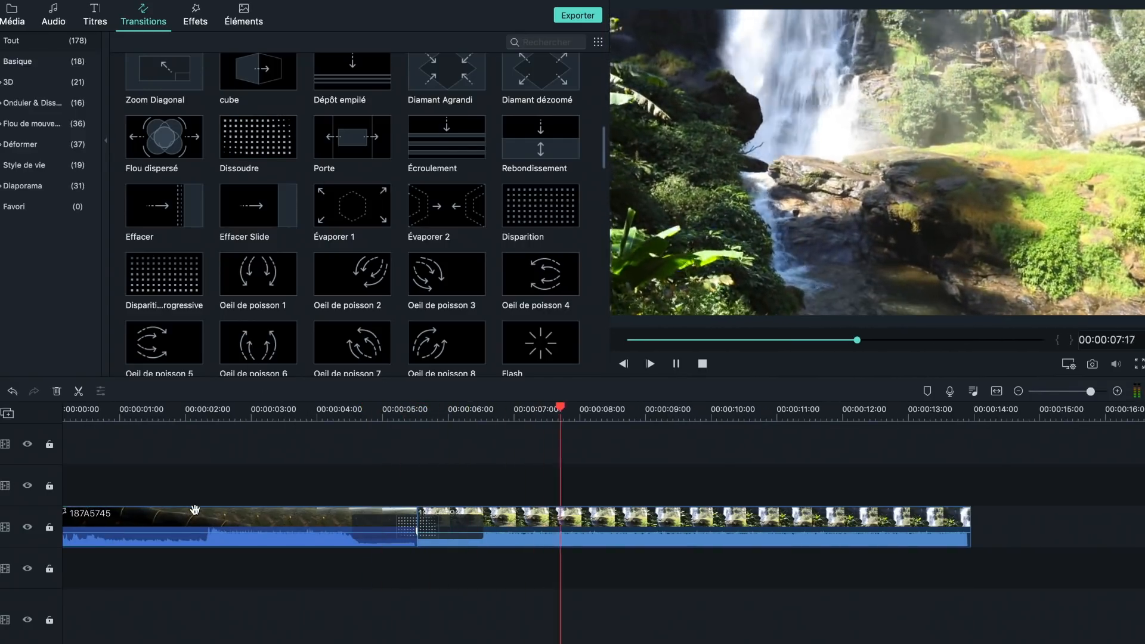
key("space")
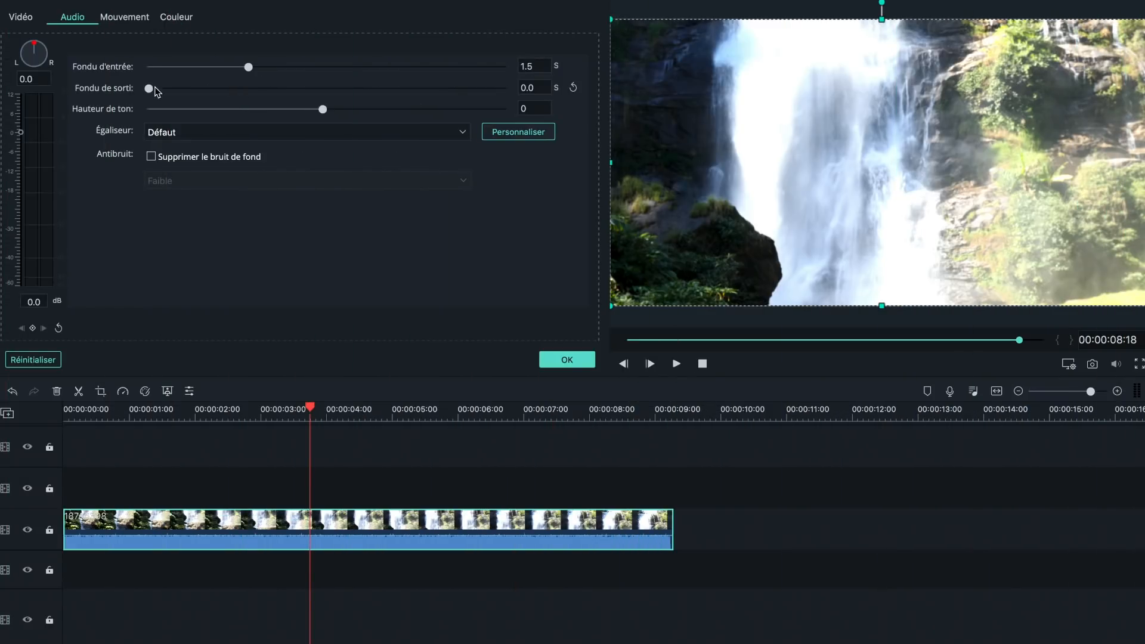
Set the clip's audio fade-out (Fondu de sorti) to 0.7 s and keep the equalizer on Défaut.
left_click_drag(149, 89, 191, 89)
left_click(380, 135)
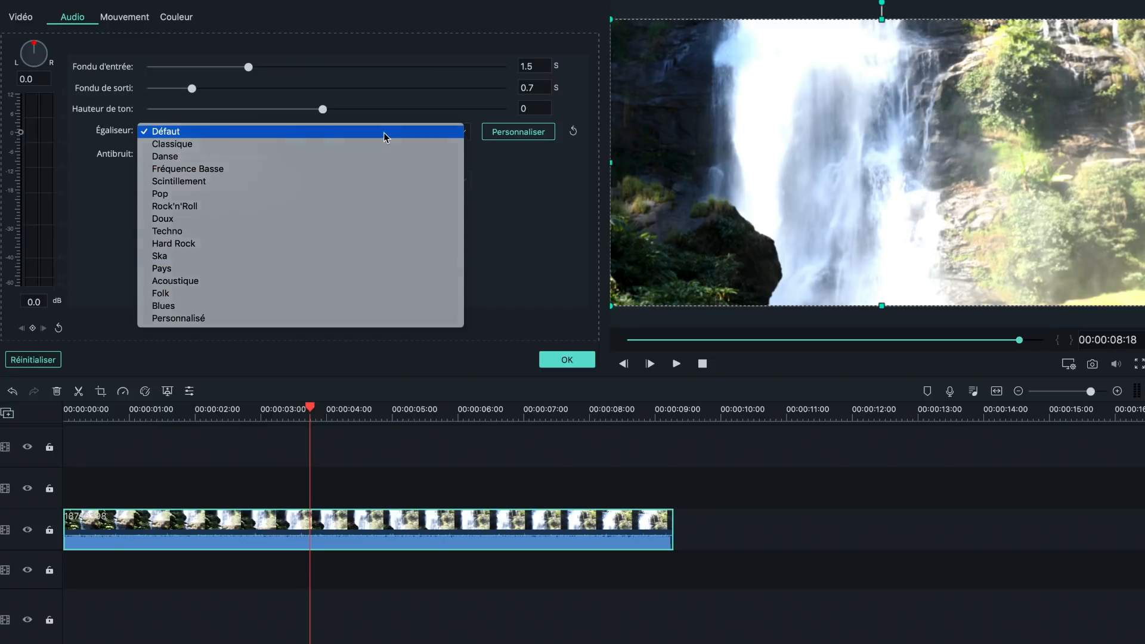
left_click(384, 133)
Enable background noise removal for the clip's audio and set its strength to Milieu.
left_click(241, 158)
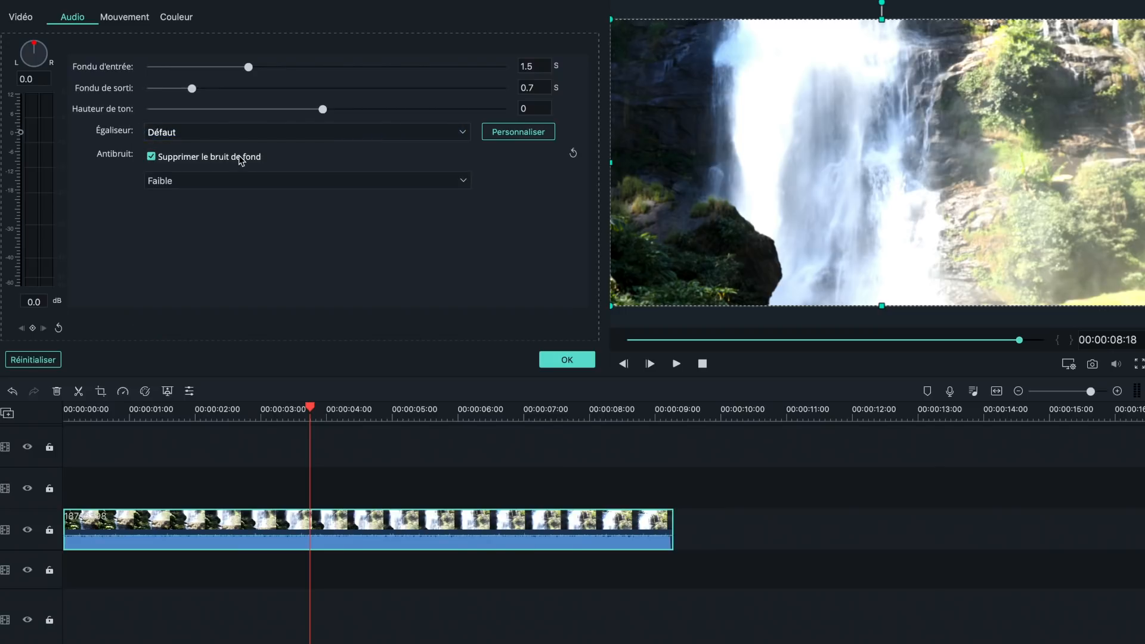
left_click(256, 185)
left_click(258, 193)
Enlarge the track of clip 187A6398, try its volume line at 4.8 dB and settle on -14.6 dB.
left_click_drag(46, 489, 66, 431)
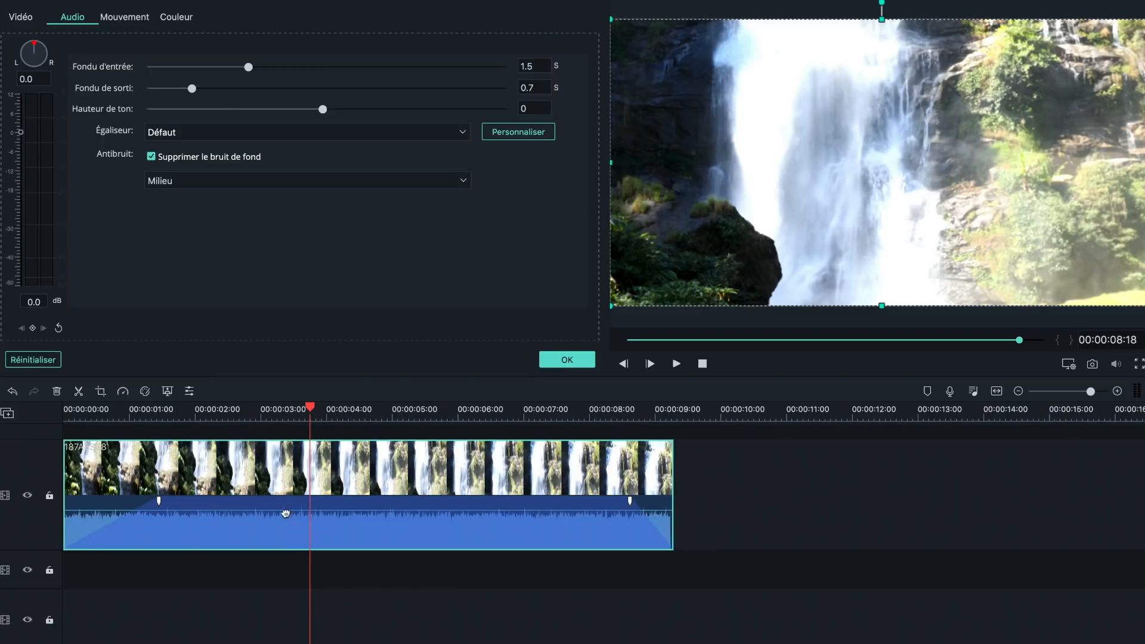
mouse_move(289, 513)
left_mouse_down()
mouse_move(289, 537)
mouse_move(291, 506)
left_mouse_up()
left_click(222, 410)
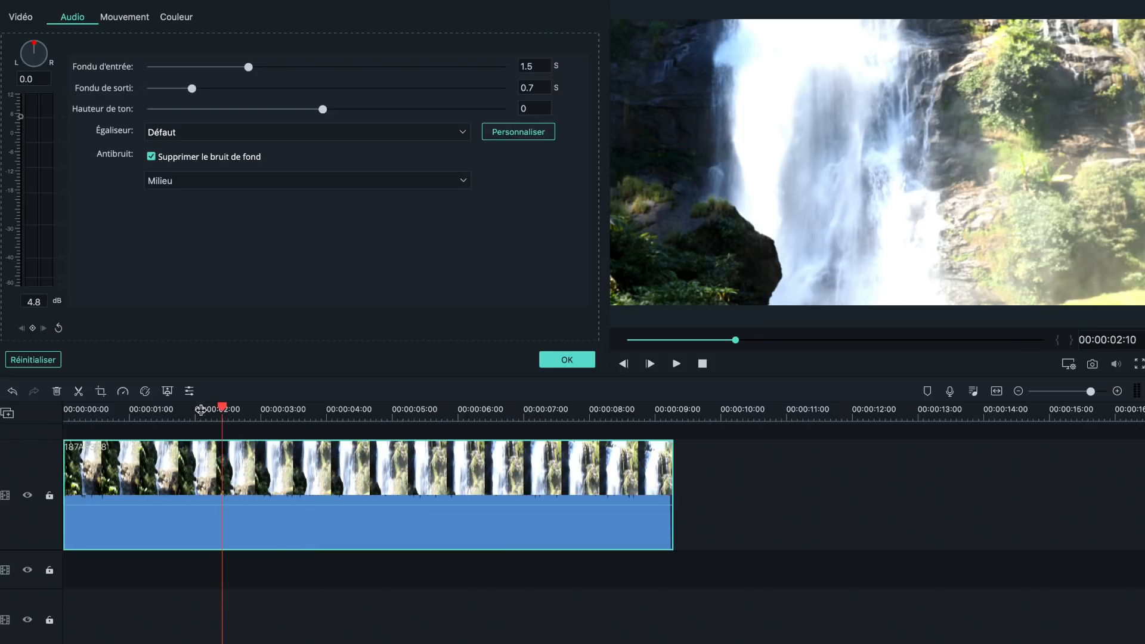
left_click_drag(188, 403, 146, 403)
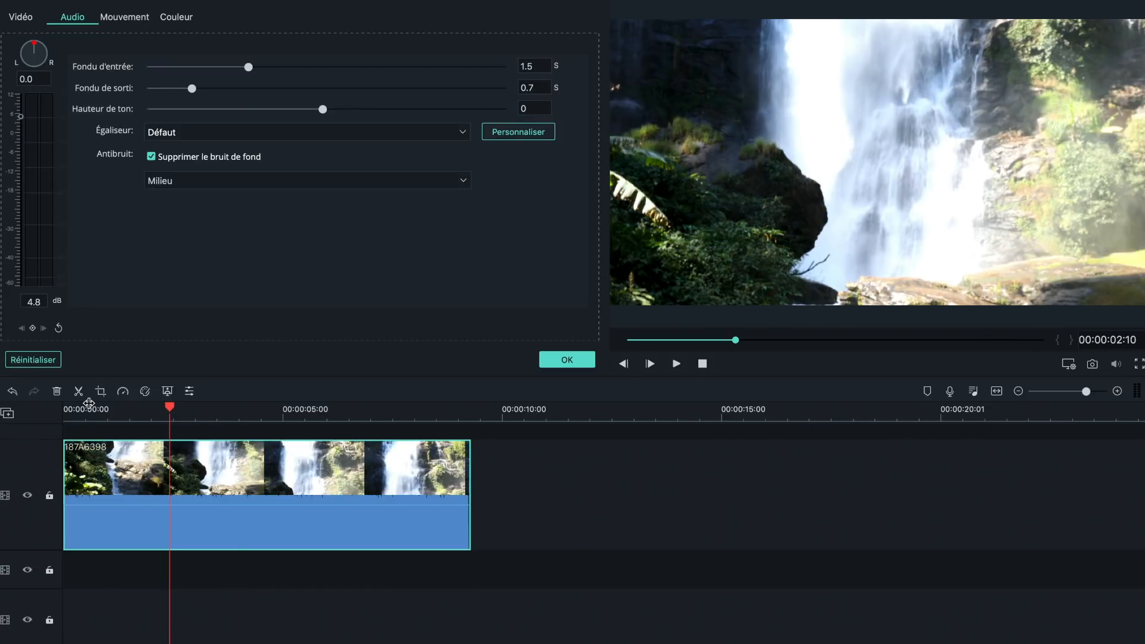
left_click_drag(209, 506, 212, 527)
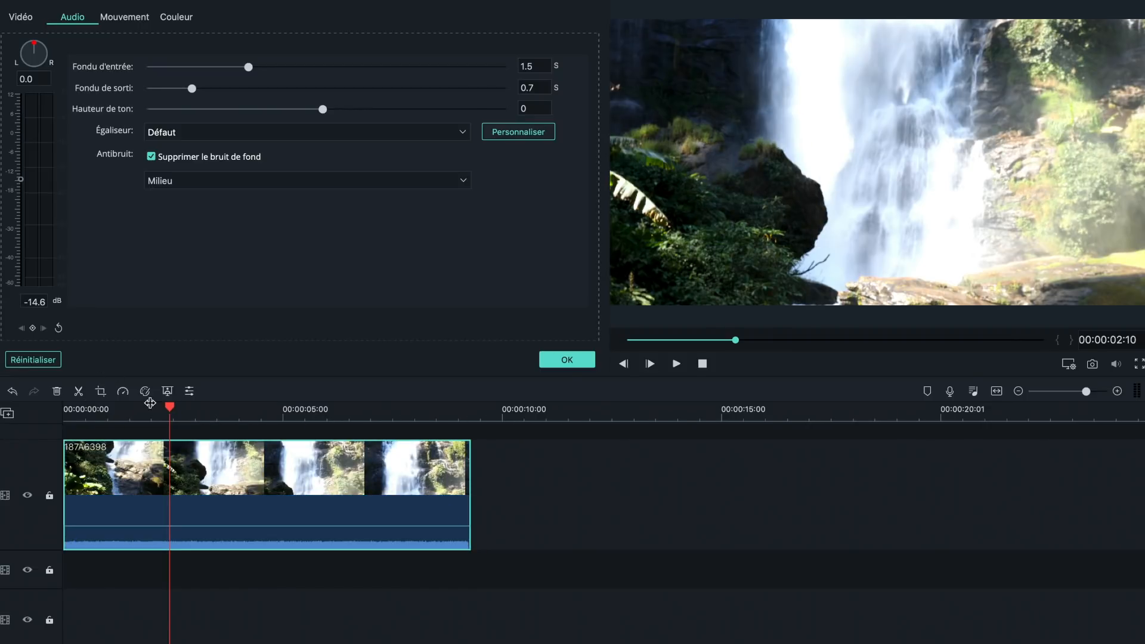
Add volume keyframes to clip 187A6398 at 00:00:02:09 and 00:00:01:03, and lower the volume from the 00:00:02:09 keyframe onward.
left_click(168, 514)
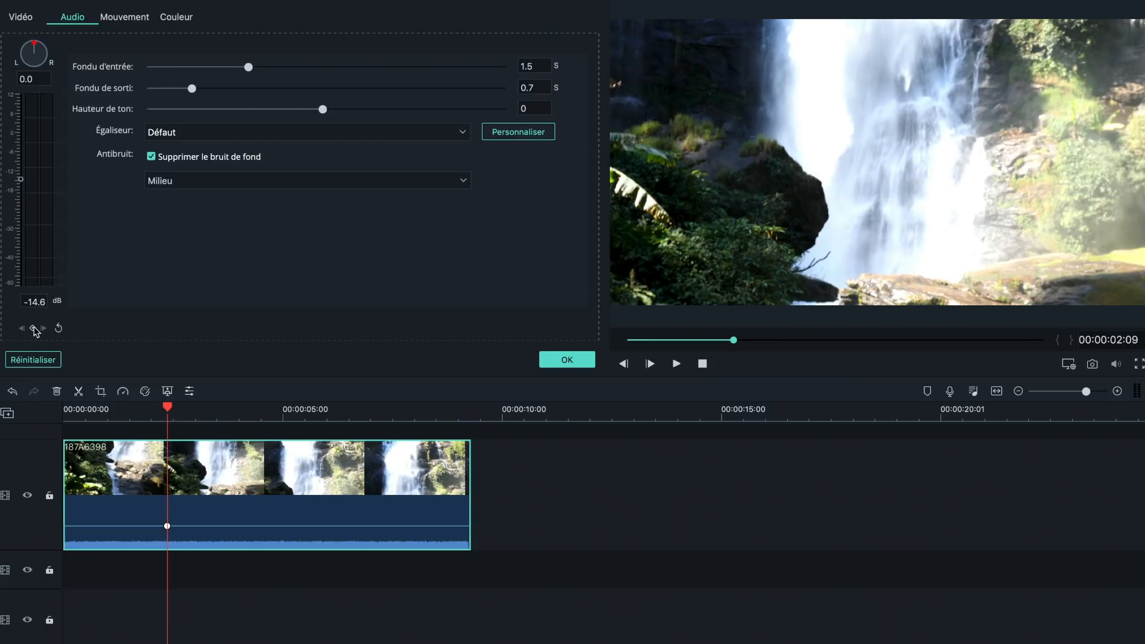
left_click_drag(112, 404, 119, 406)
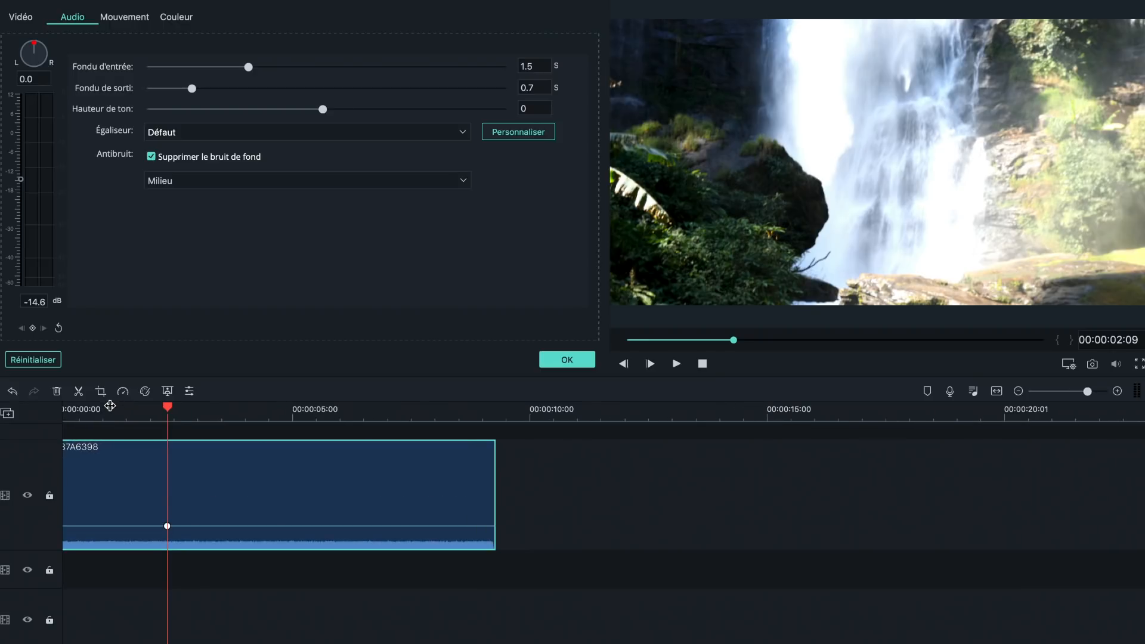
left_click(110, 408)
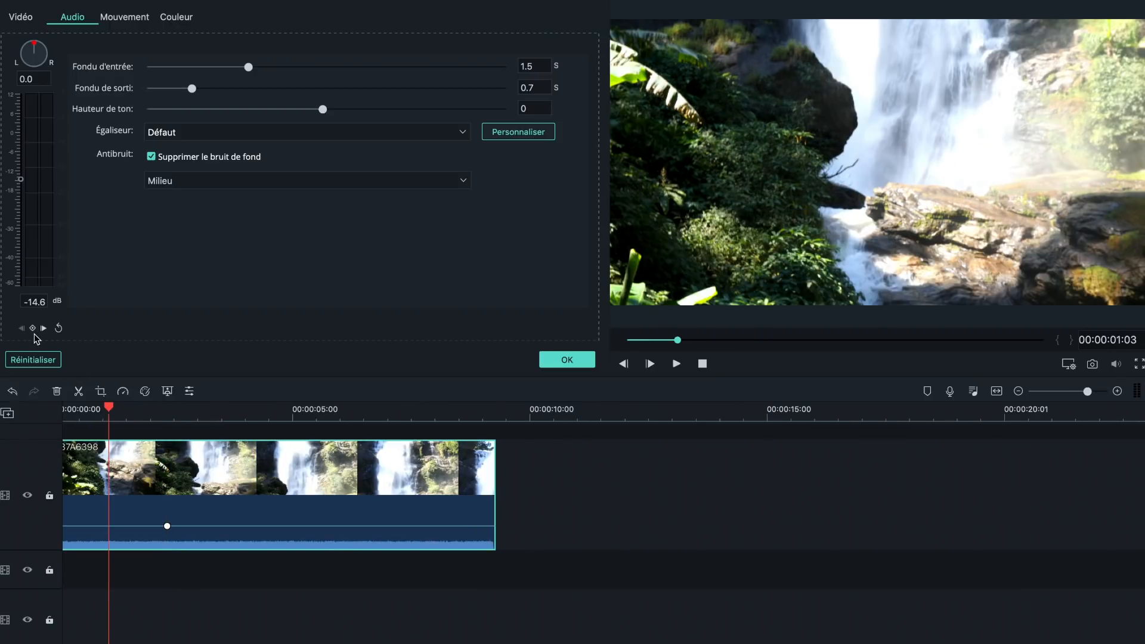
left_click(33, 328)
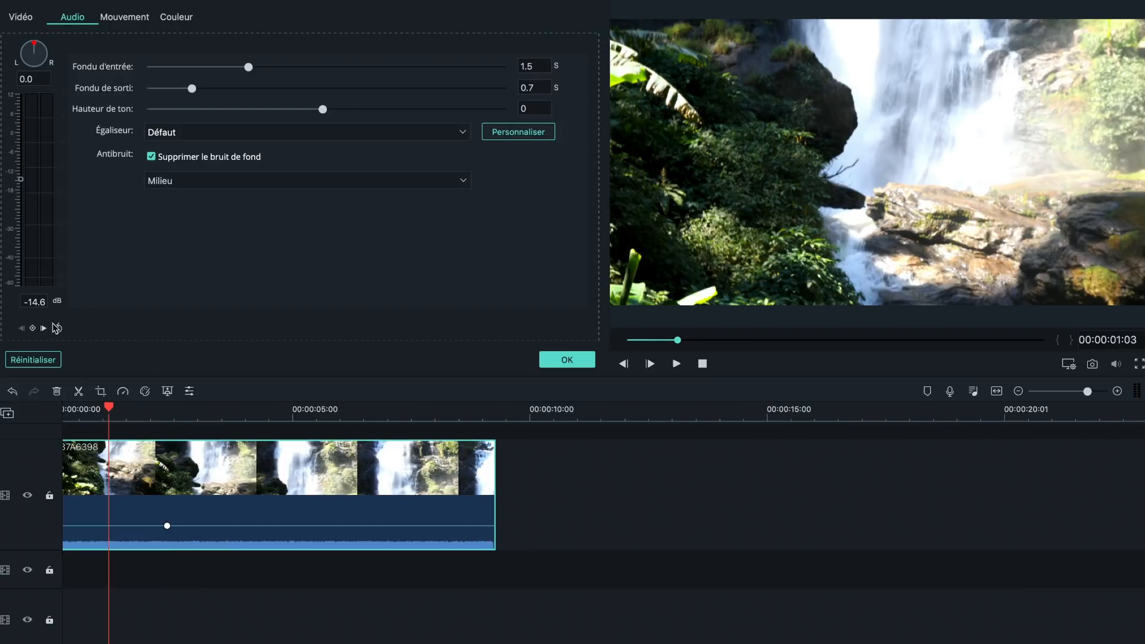
left_click(32, 329)
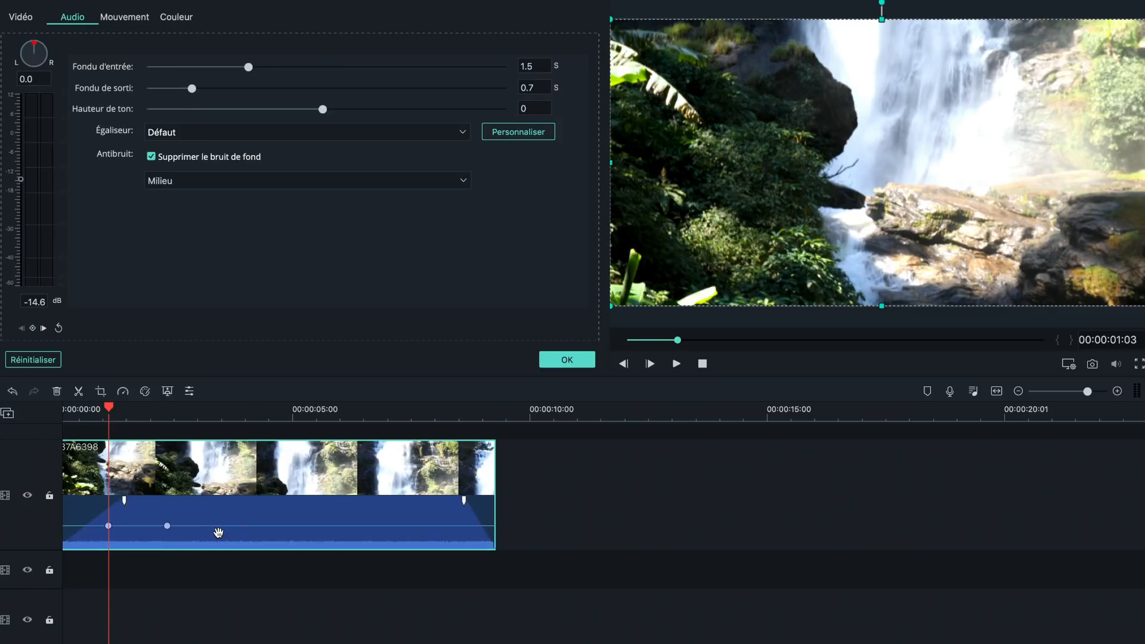
mouse_move(222, 529)
left_mouse_down()
mouse_move(222, 543)
mouse_move(228, 509)
mouse_move(227, 541)
left_mouse_up()
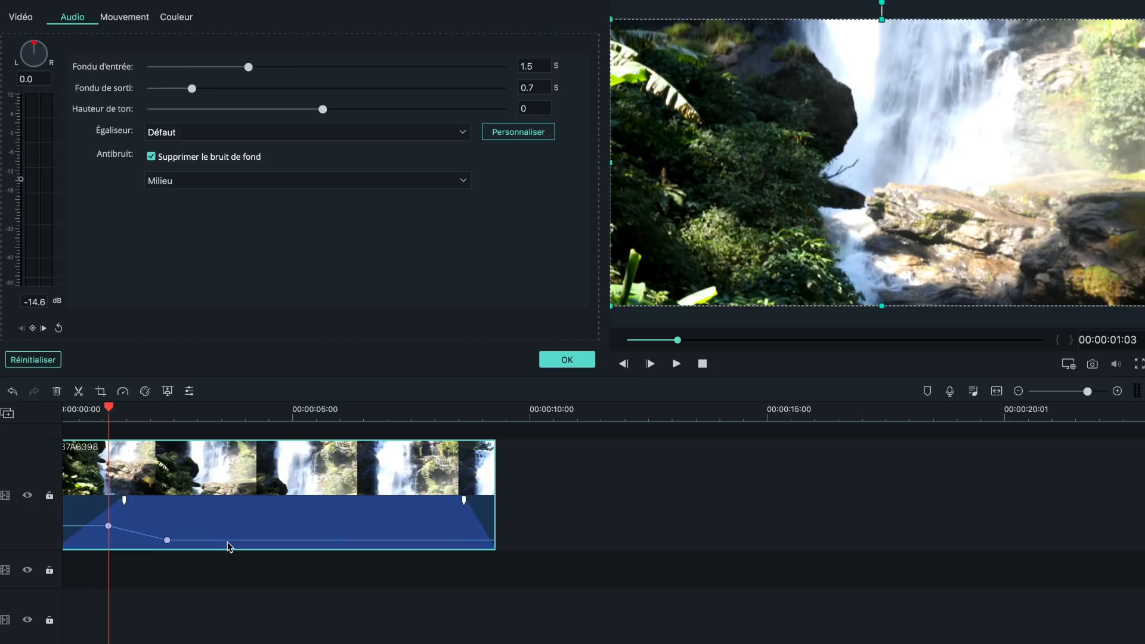
left_click(230, 406)
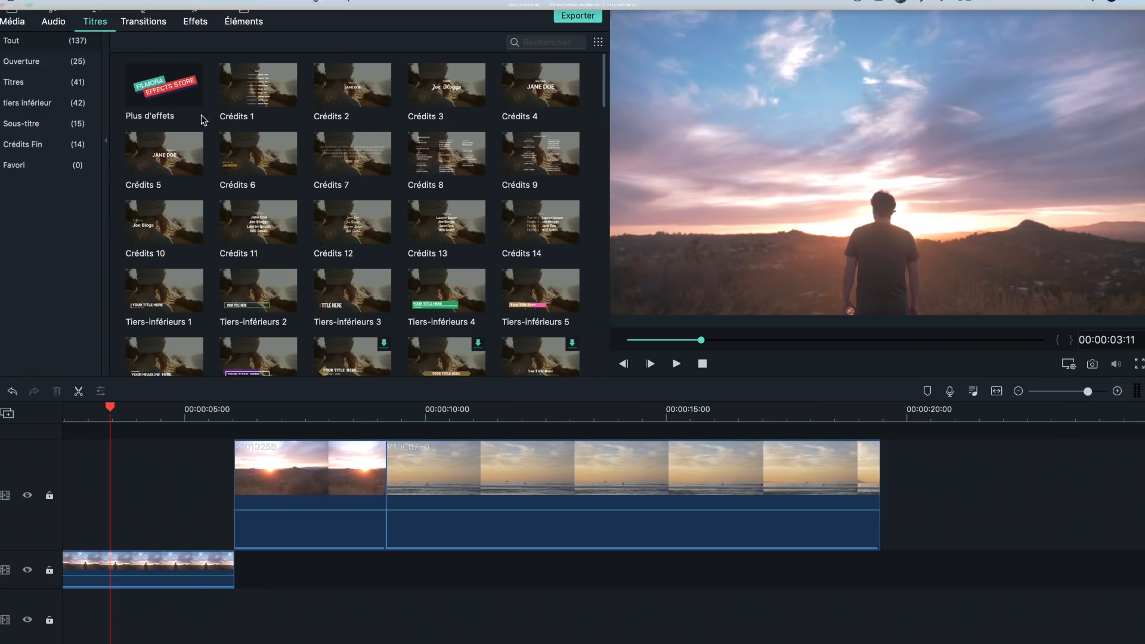
Browse the Titres category and place Titre 10 on the track above the sunset clips.
scroll(250, 244, "down", 1)
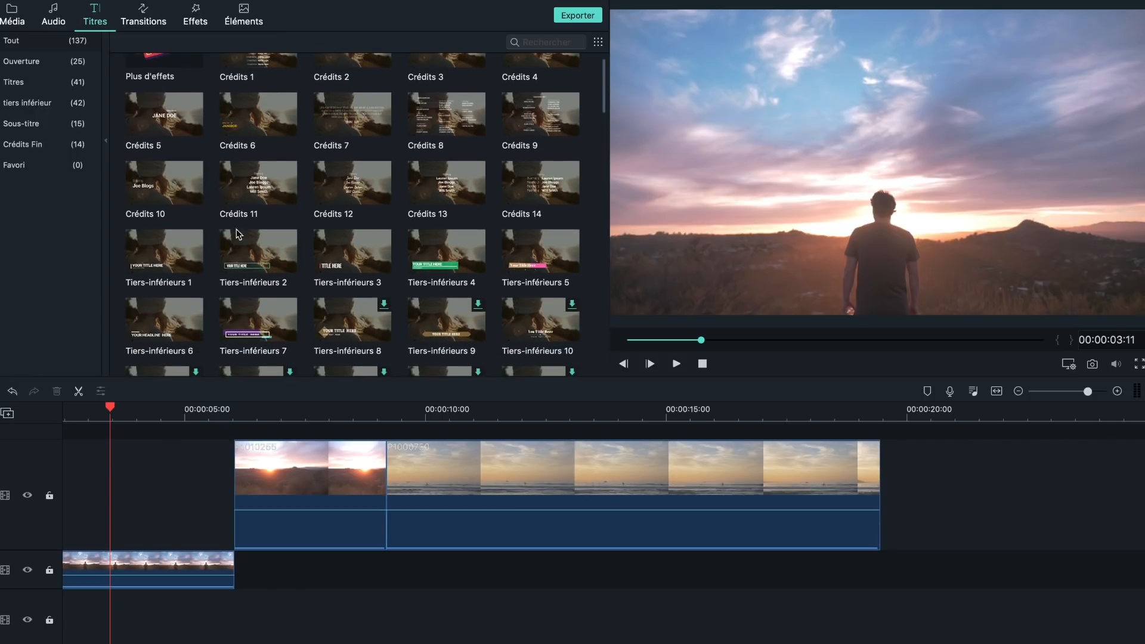
left_click(56, 81)
scroll(260, 305, "down", 1)
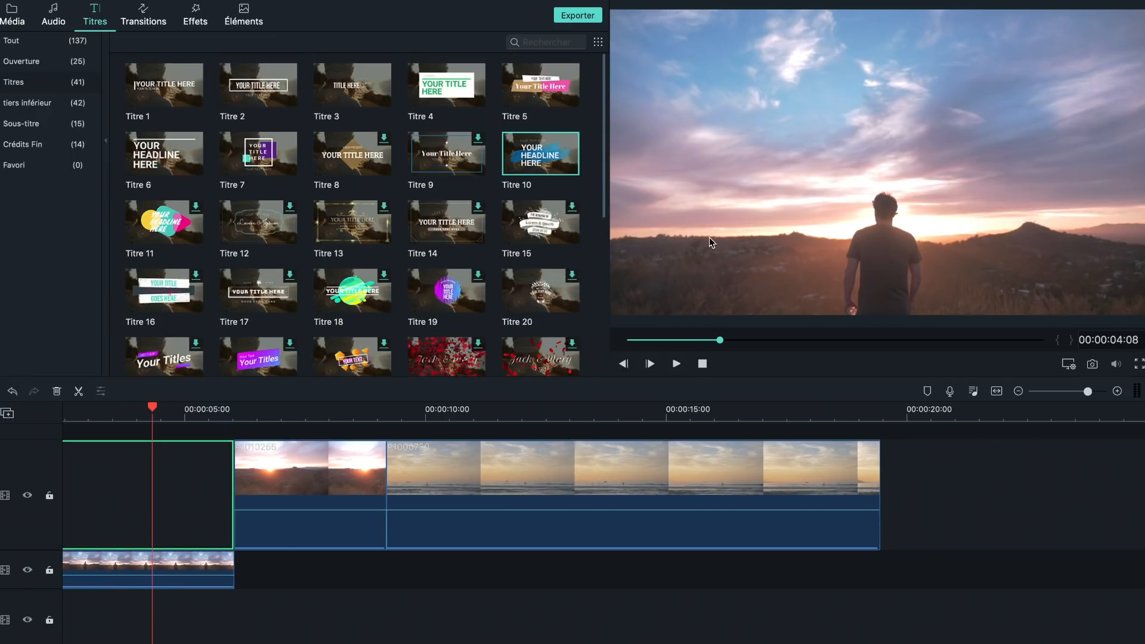
double_click(537, 157)
left_click_drag(537, 159, 149, 471)
Replace the first headline word of Titre 10 with "Rando".
double_click(810, 110)
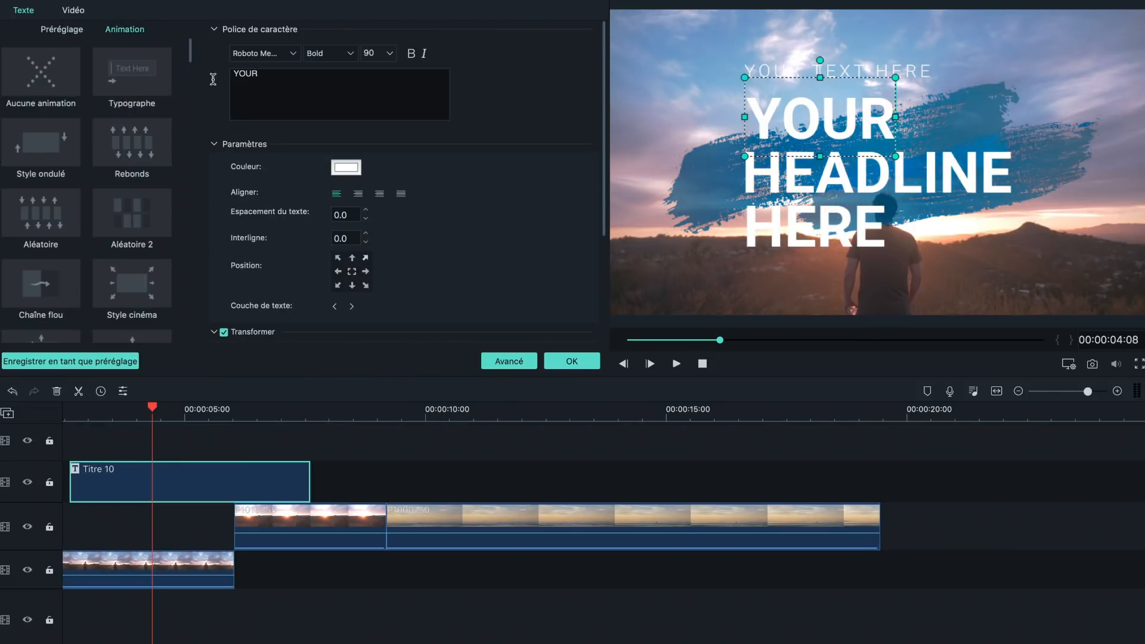
key("ctrl+a")
key("BackSpace")
type("Rando L")
key("BackSpace")
key("BackSpace")
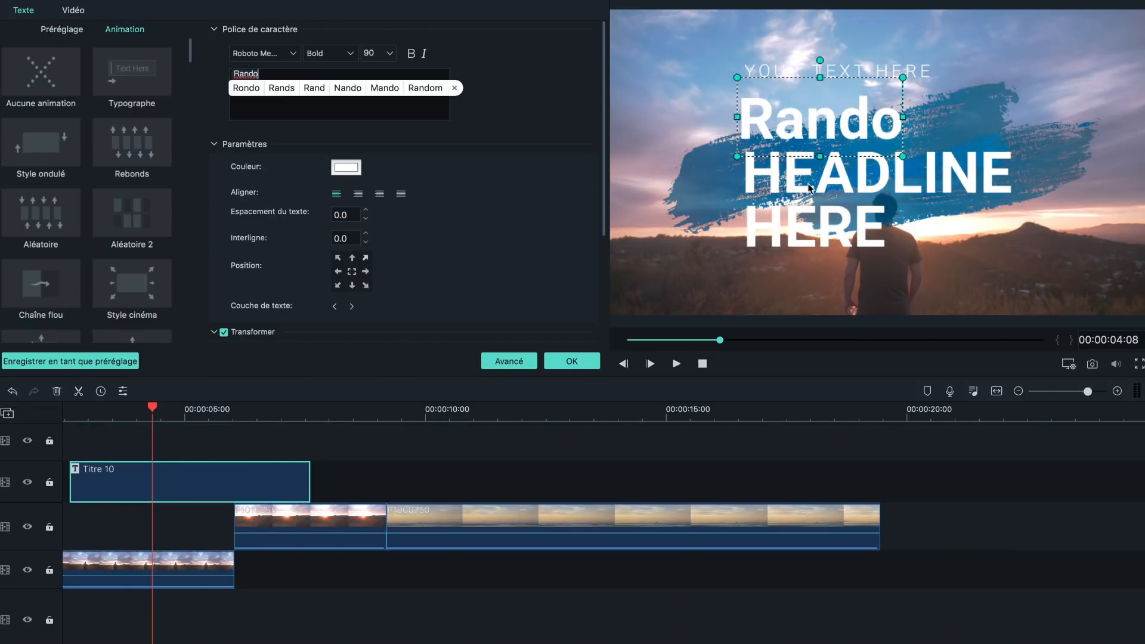
Replace the second and third headline words of the title with "Los" and "Angeles".
double_click(807, 184)
type("Los")
left_click(814, 226)
left_click_drag(383, 77, 232, 75)
type("Angeles")
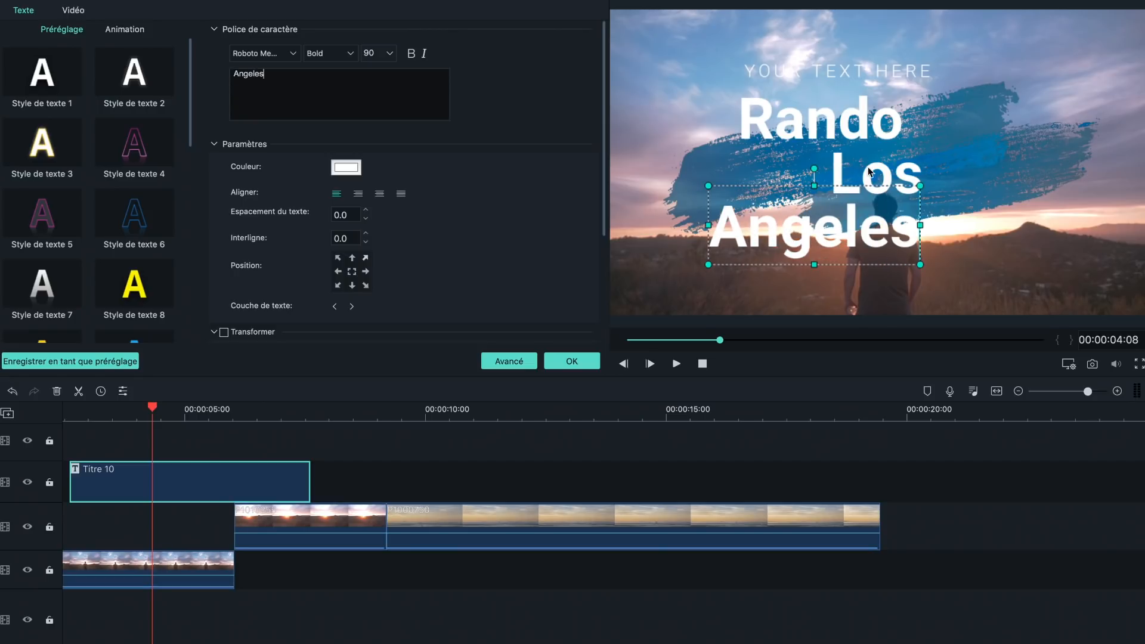
Align Los and Angeles with the start of Rando and remove the small YOUR TEXT HERE line above.
left_click_drag(869, 173, 776, 178)
left_click(816, 229)
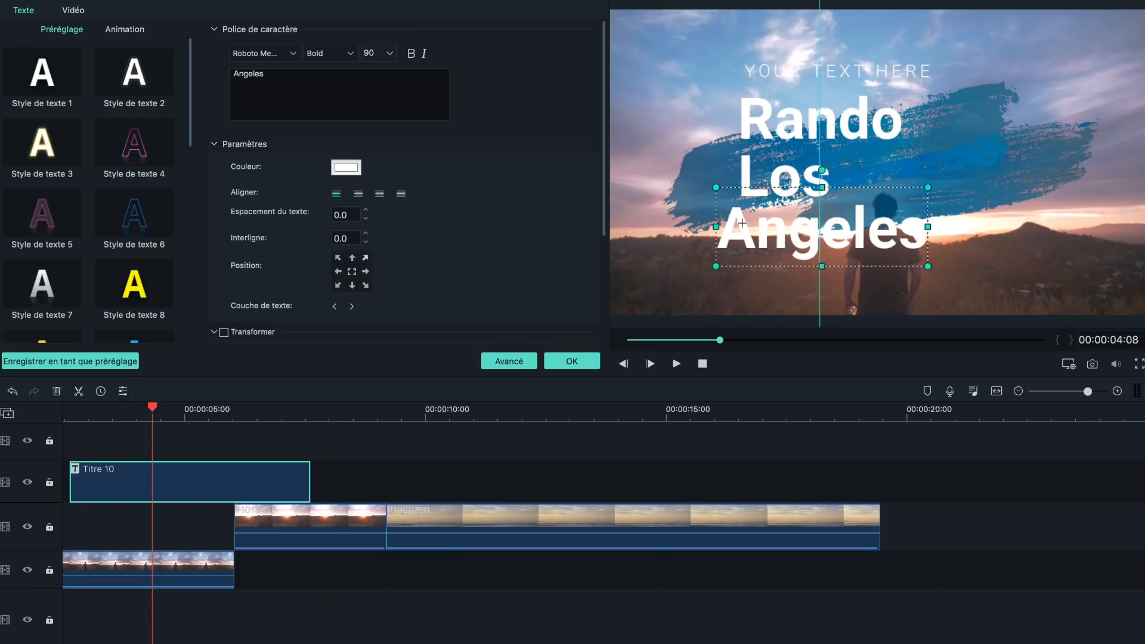
left_click_drag(816, 230, 844, 235)
left_click(816, 76)
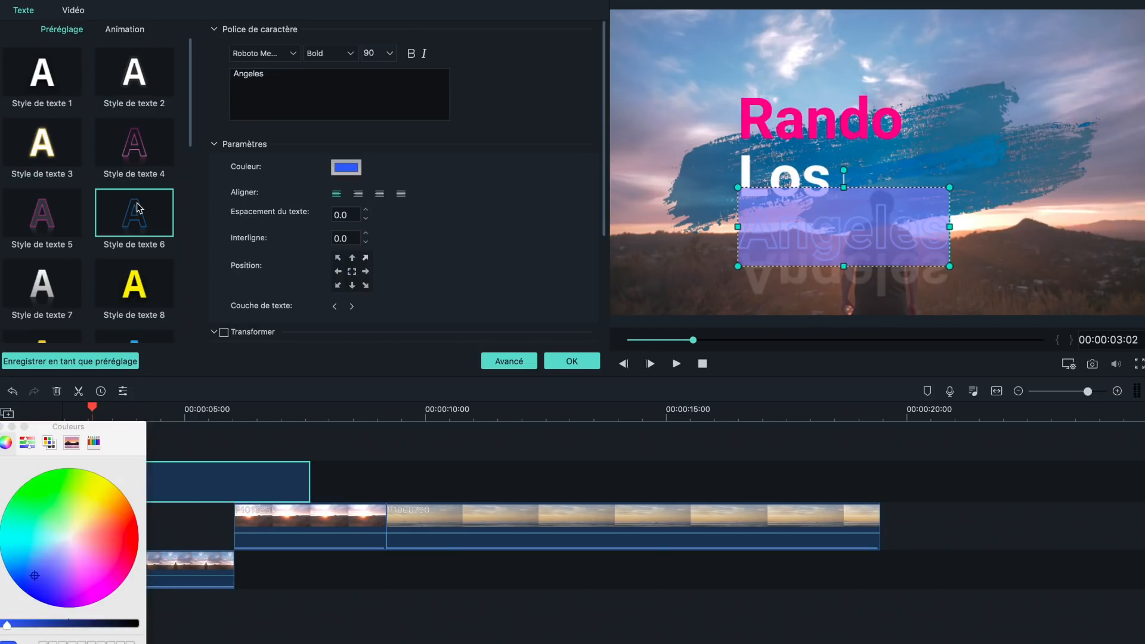
Try Style de texte 4, 2, 8 and 5 on the word Angeles and settle on Style de texte 1.
left_click(142, 173)
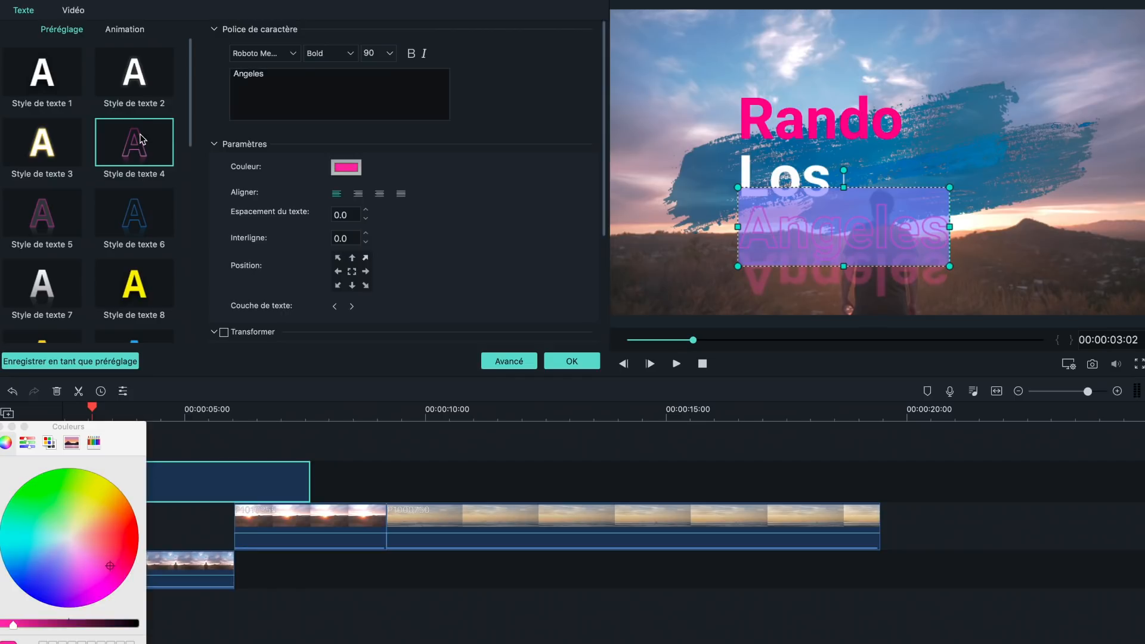
left_click(134, 70)
left_click(132, 289)
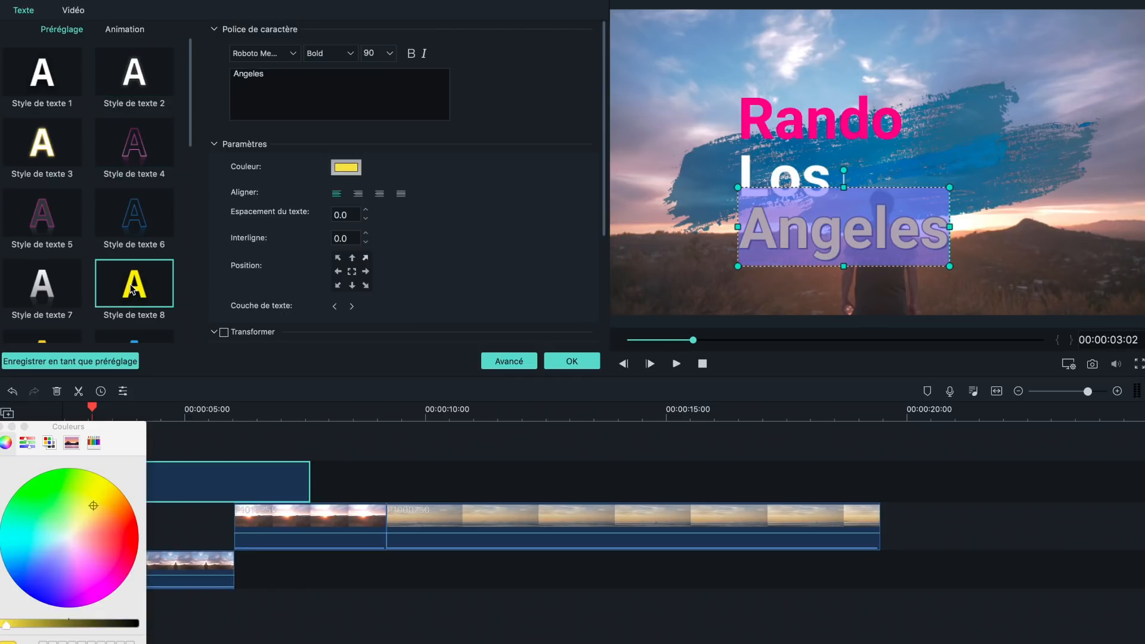
left_click(60, 221)
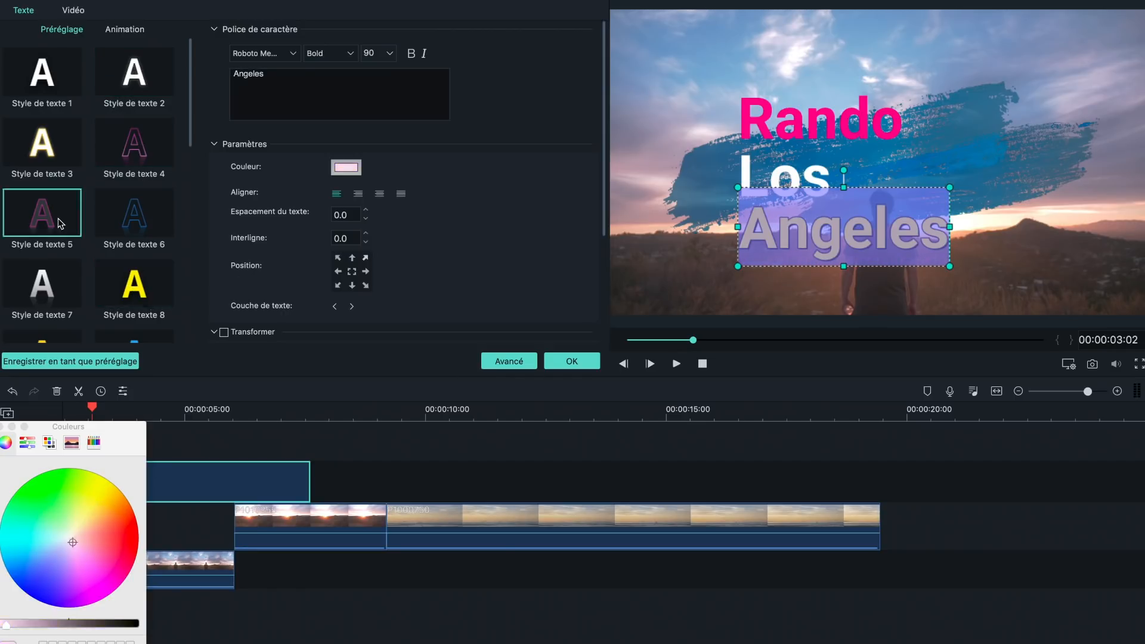
left_click(41, 95)
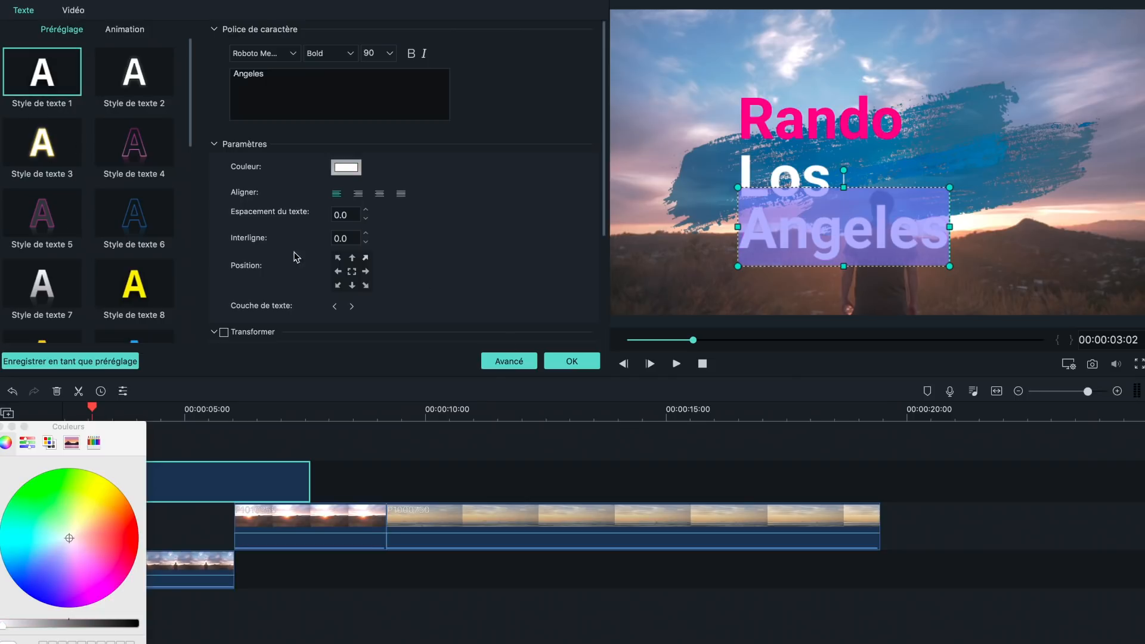
left_click(157, 78)
left_click(48, 82)
Colour the word Angeles yellow, close the title editing and play back the animated title from its start.
left_click(103, 494)
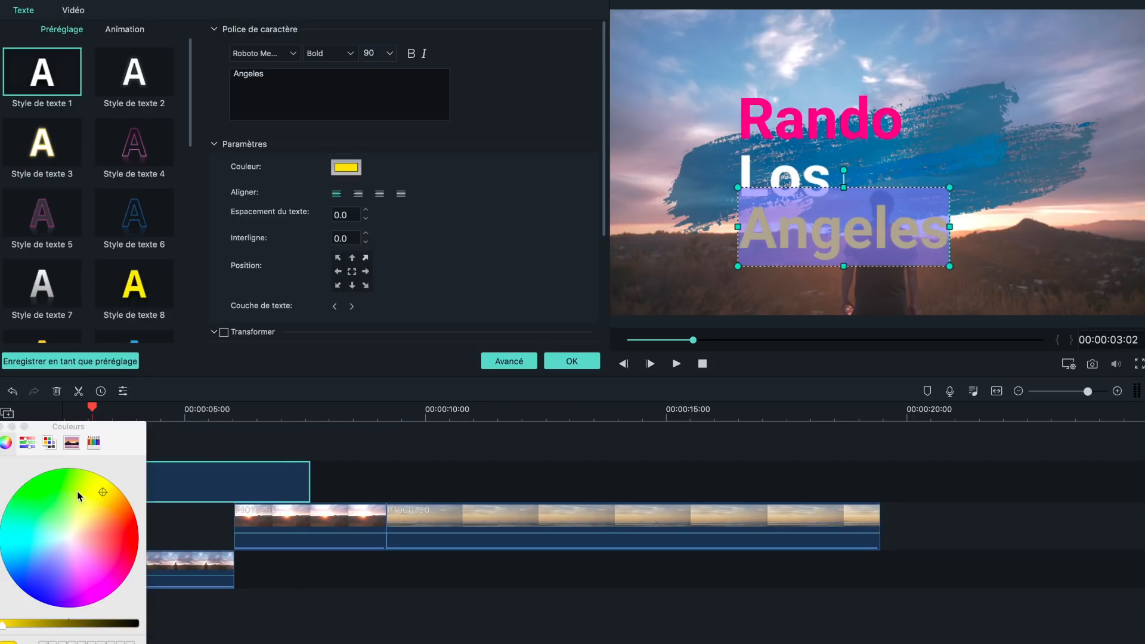
left_click(1, 427)
left_click(488, 449)
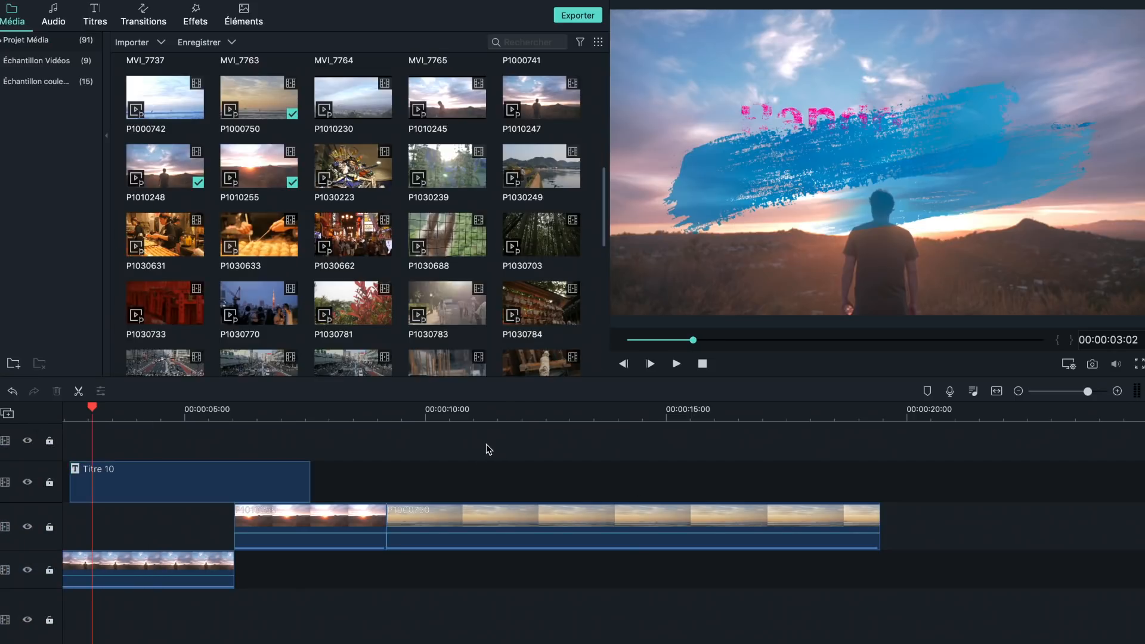
left_click(66, 411)
key("space")
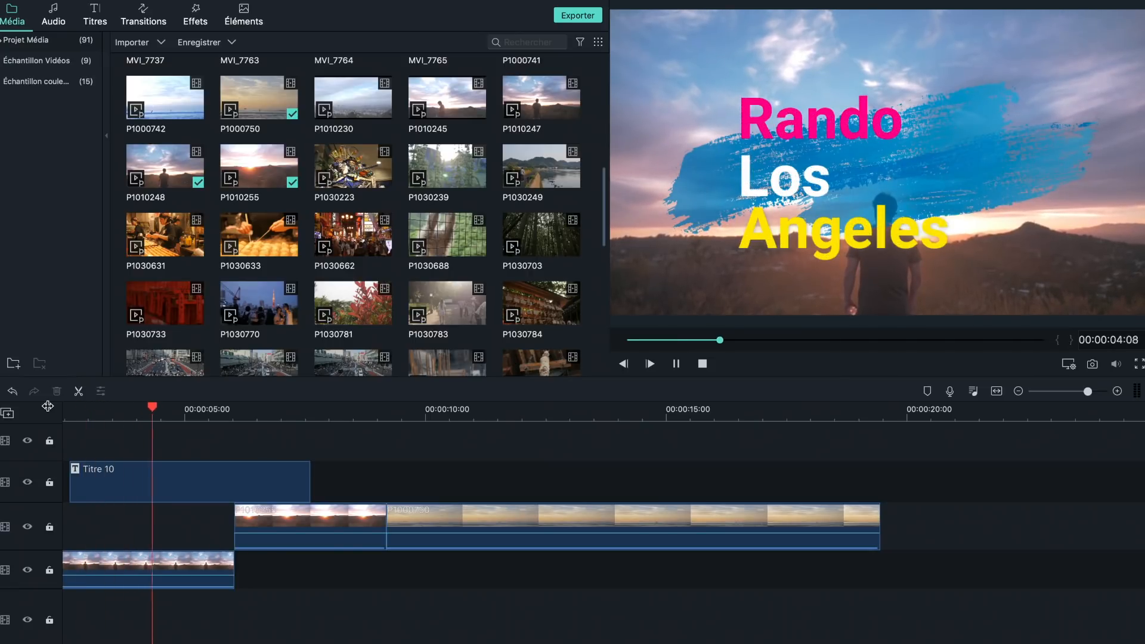
key("space")
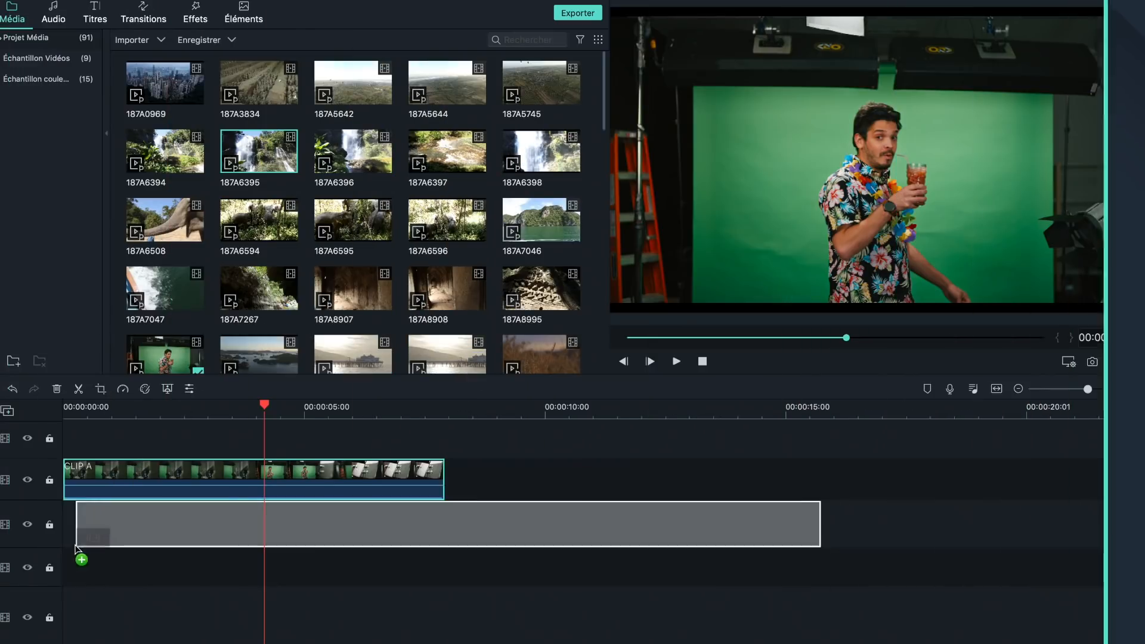
Place clip 187A6395 on the track below CLIP A and enable CLIP A's green-screen keying (Incrustation) with Décalage at 15.0.
left_click_drag(77, 545, 78, 536)
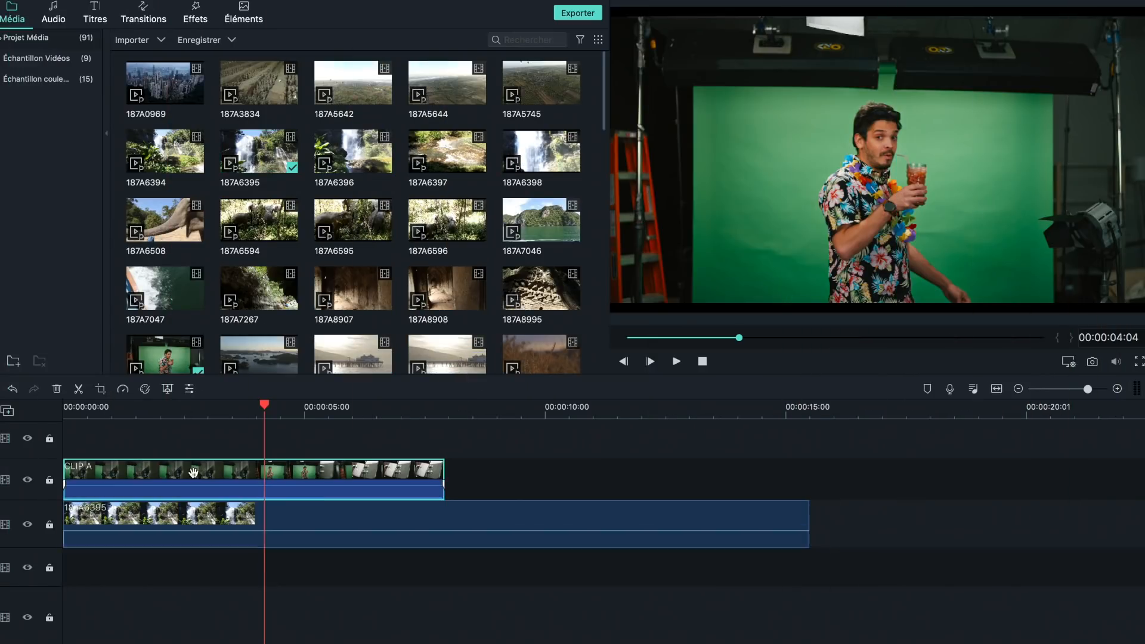
double_click(233, 465)
left_click(21, 14)
scroll(75, 104, "up", 6)
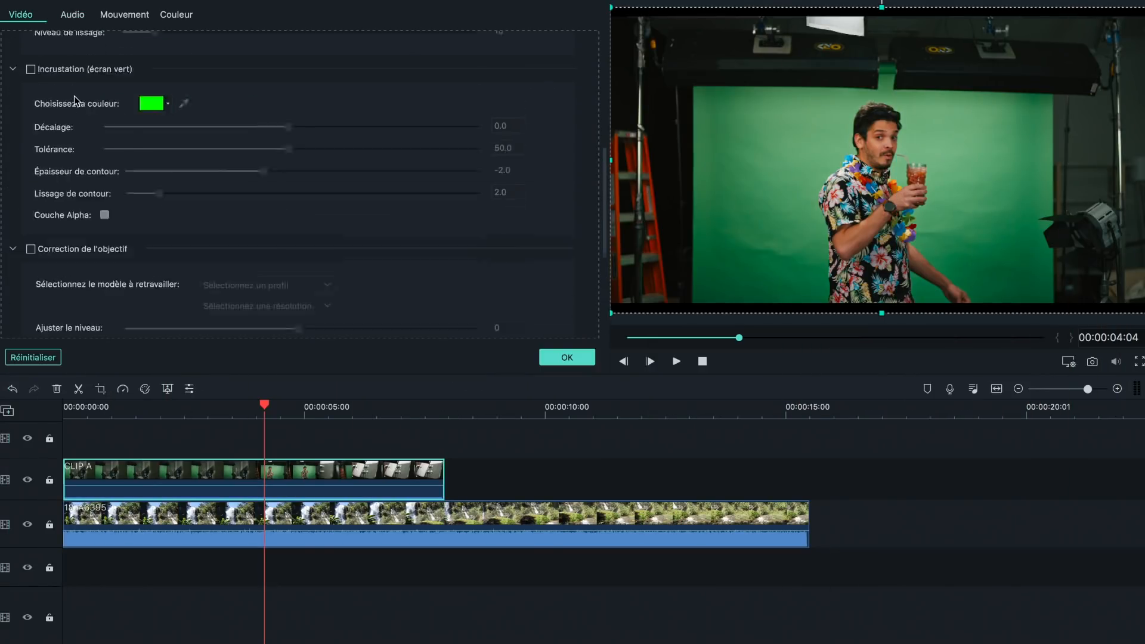
left_click(84, 162)
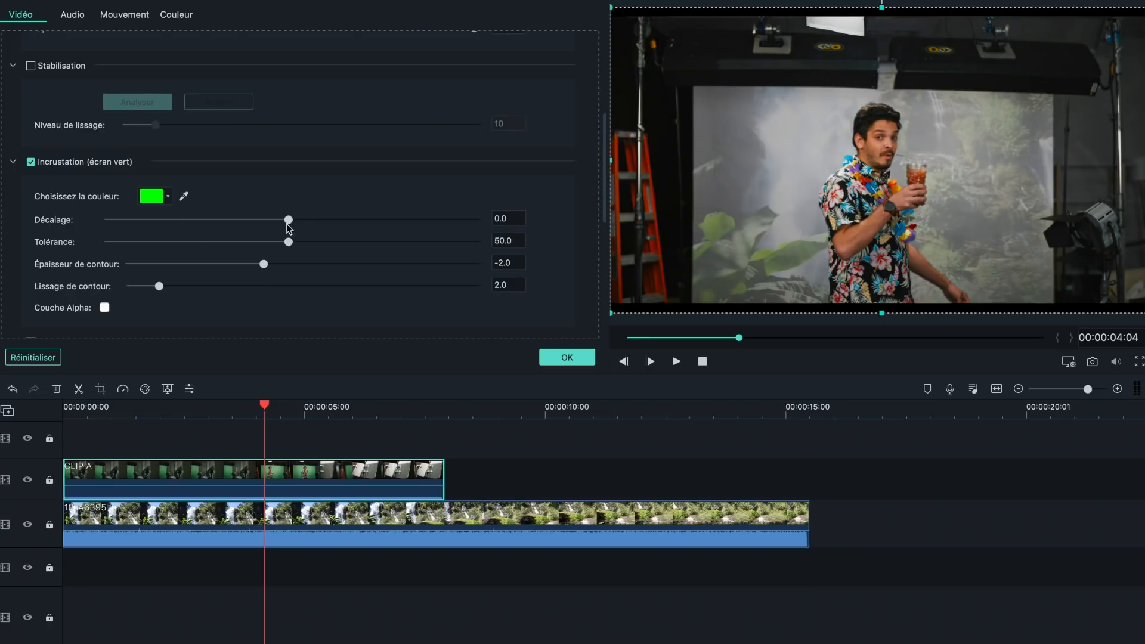
left_click_drag(288, 219, 317, 220)
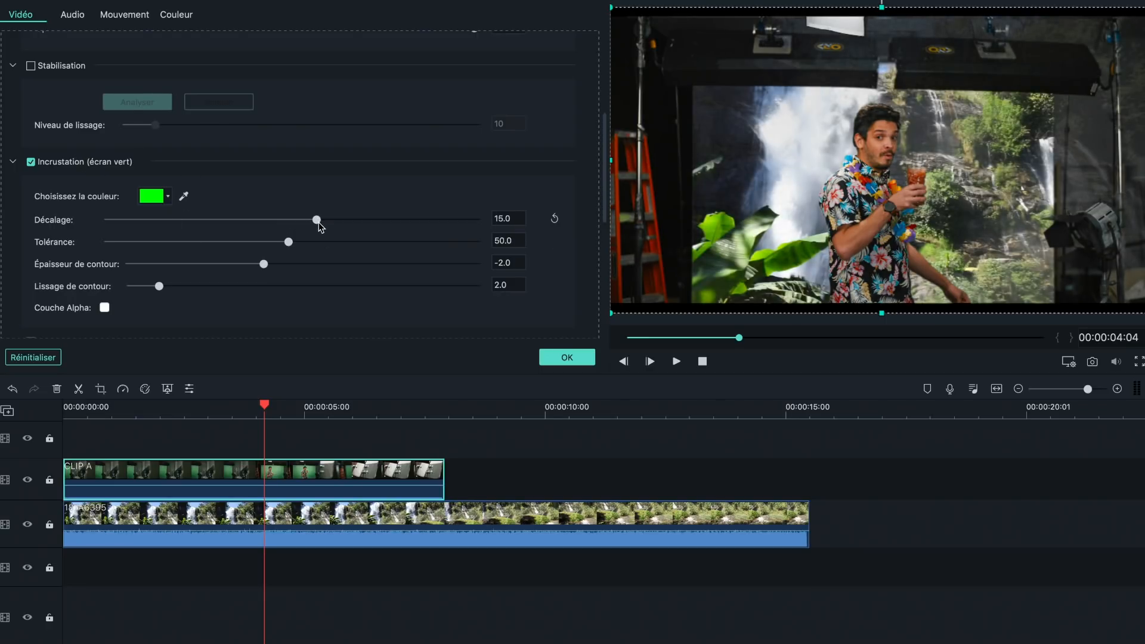
Scale CLIP A to 201.1 % and set its green-screen Tolérance to 49.0.
scroll(291, 121, "up", 5)
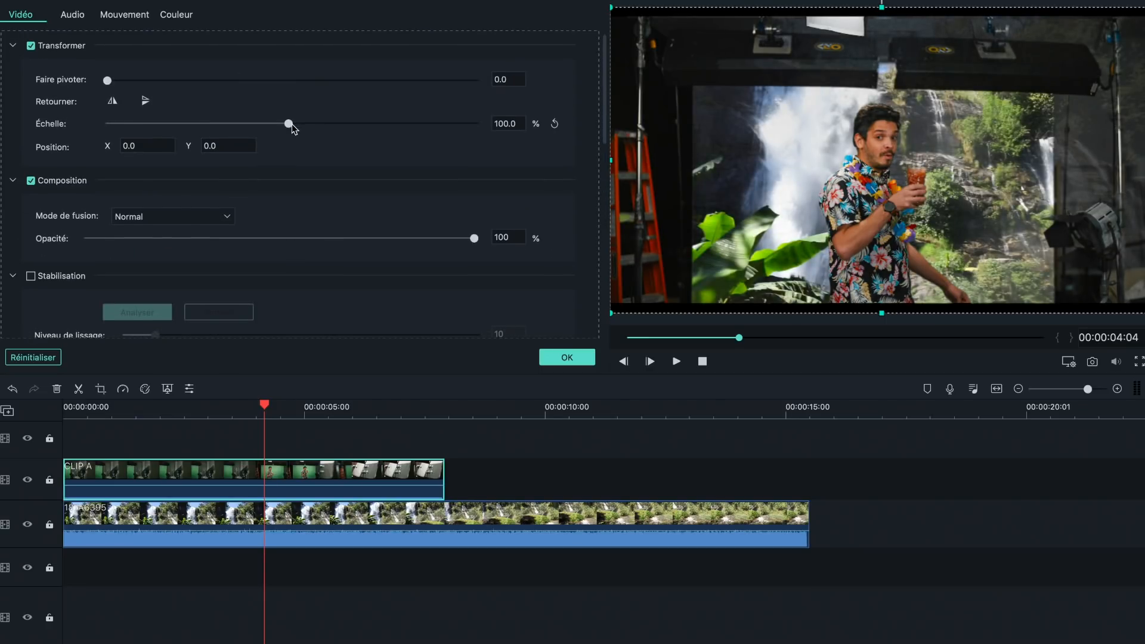
left_click_drag(290, 124, 352, 124)
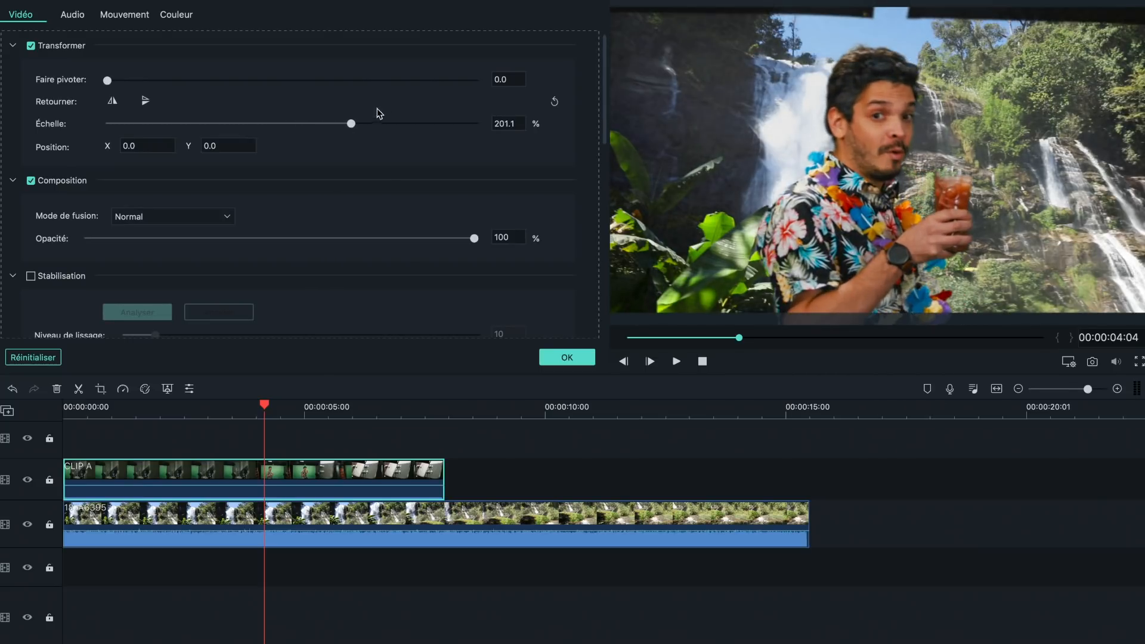
left_click_drag(231, 146, 277, 153)
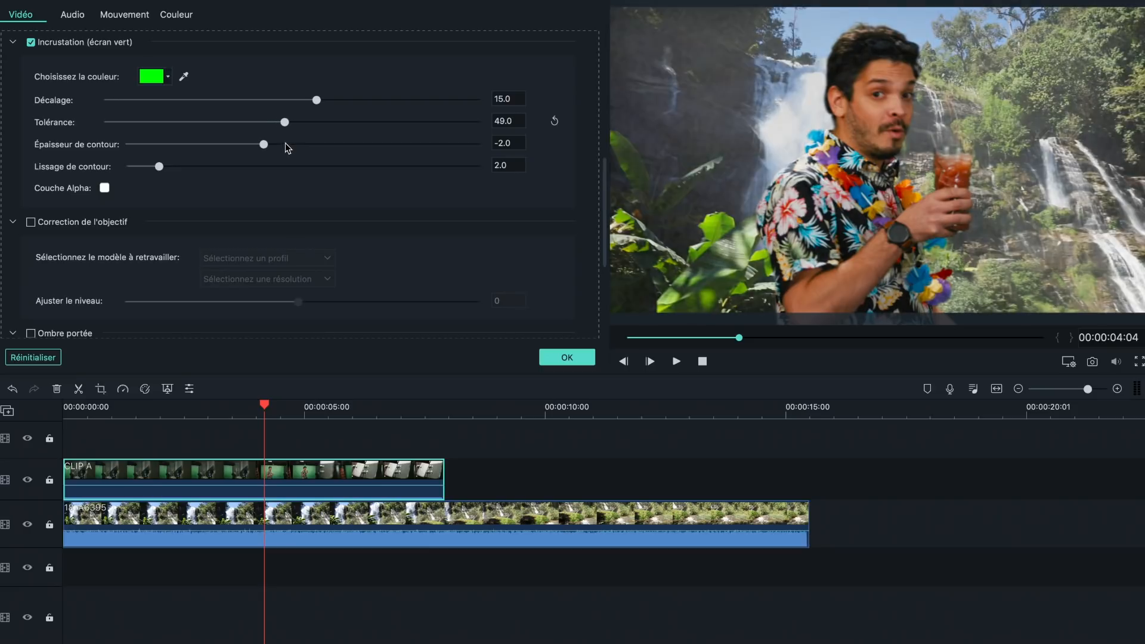
Lower CLIP A's green-screen Épaisseur de contour to tighten the outline around the man.
left_click_drag(264, 144, 239, 149)
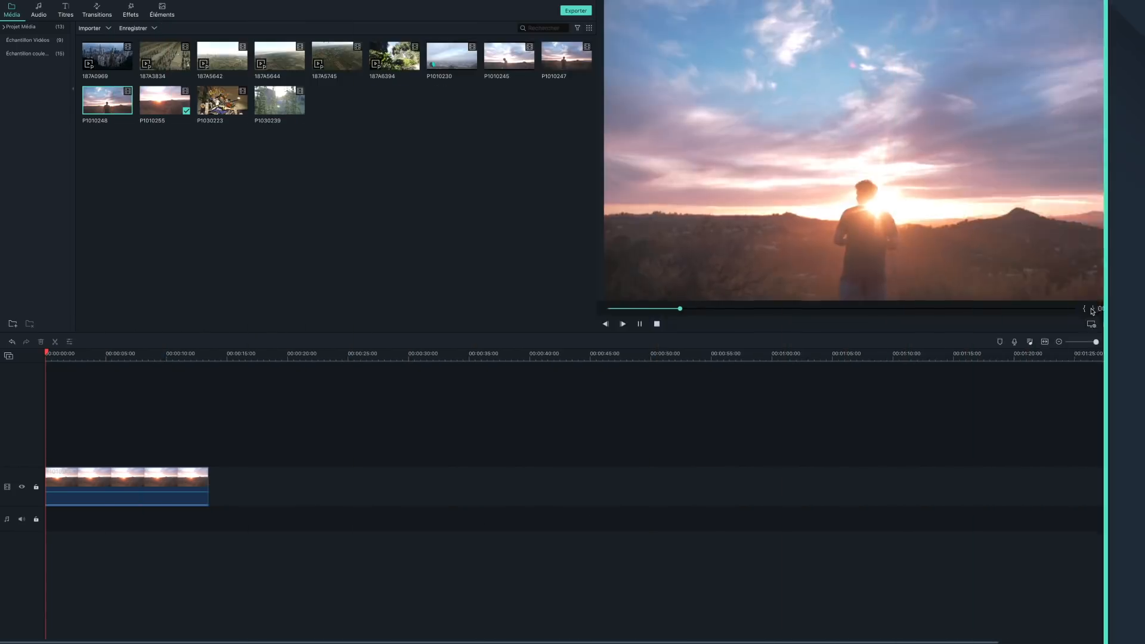
Add another clip from the project media to the video track holding the sunset clip.
left_click_drag(134, 210, 216, 508)
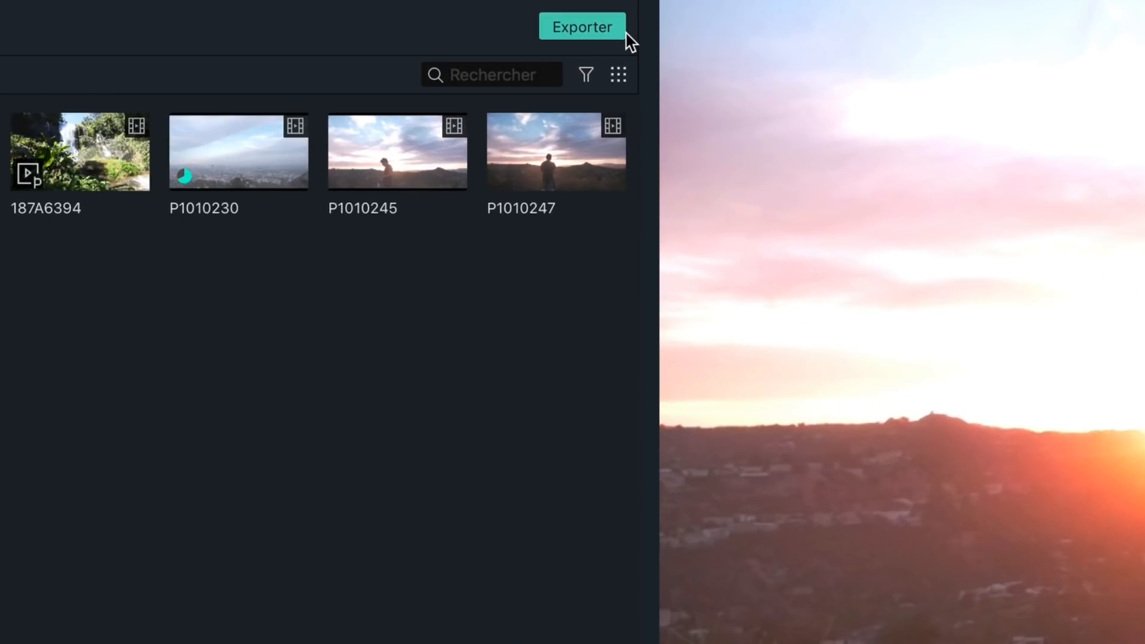
Open the export settings, name the output LAsunsethike and check the save locations, keeping Filmora Output.
left_click(592, 14)
triple_click(560, 219)
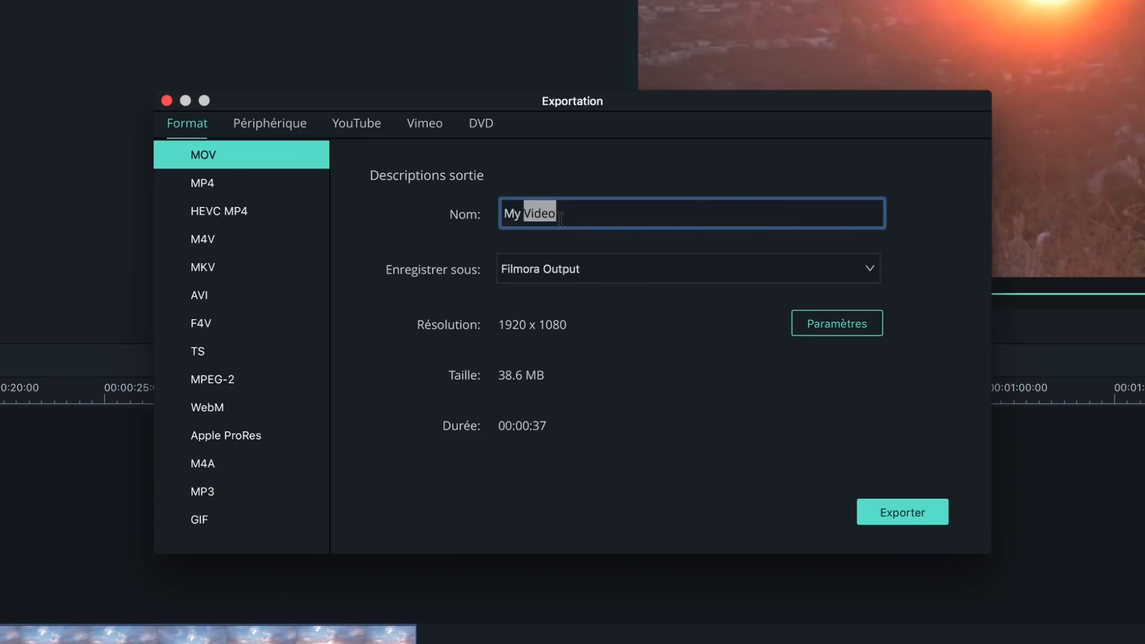
type("LAsunset")
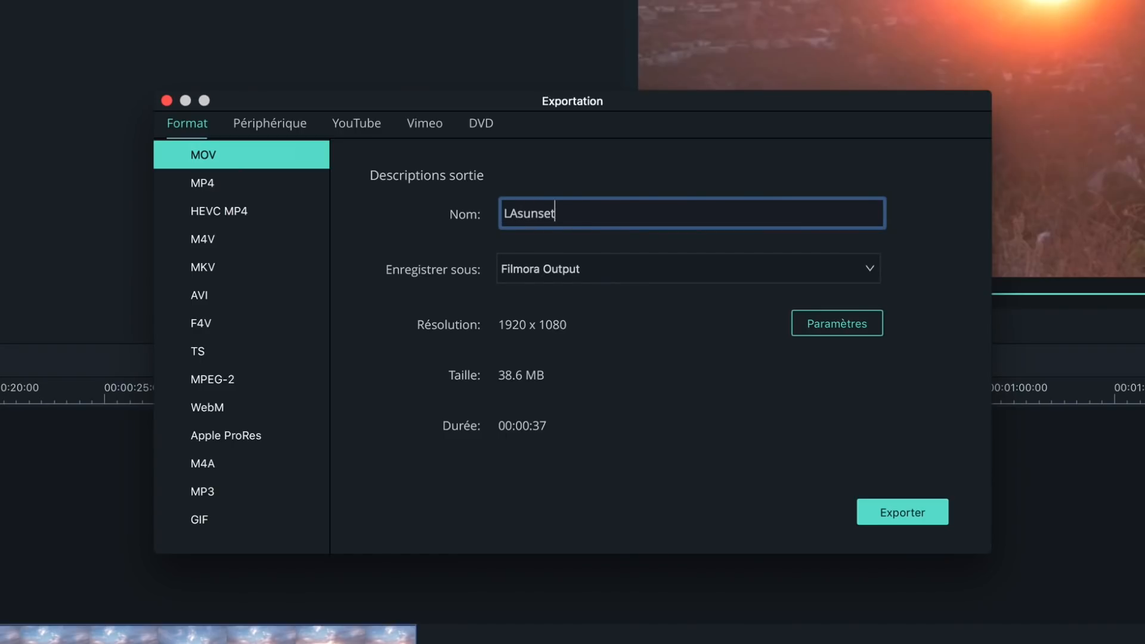
type("hike")
left_click(866, 268)
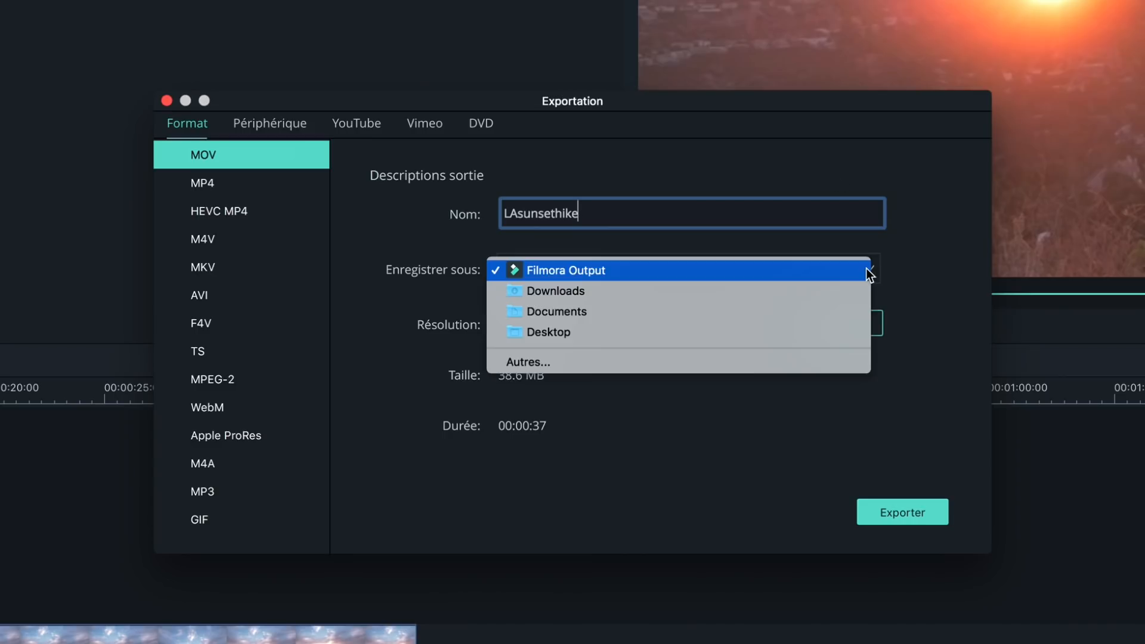
left_click(916, 372)
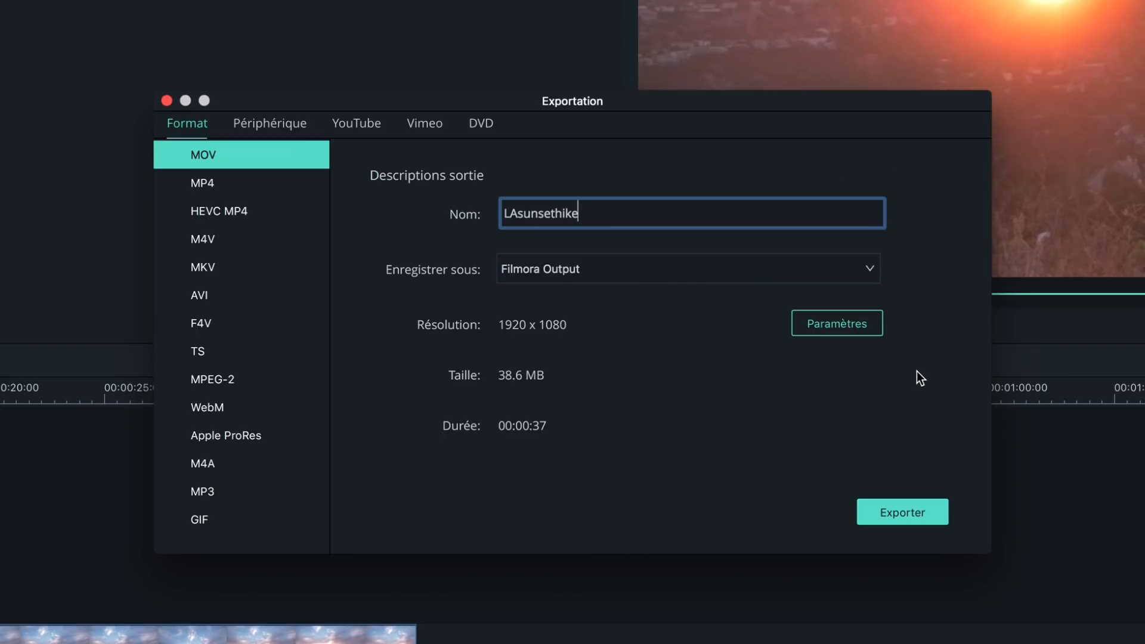
Look through the MP4, HEVC MP4, M4V and MOV export formats, the device presets and the YouTube upload options.
left_click(309, 179)
left_click(302, 210)
left_click(281, 240)
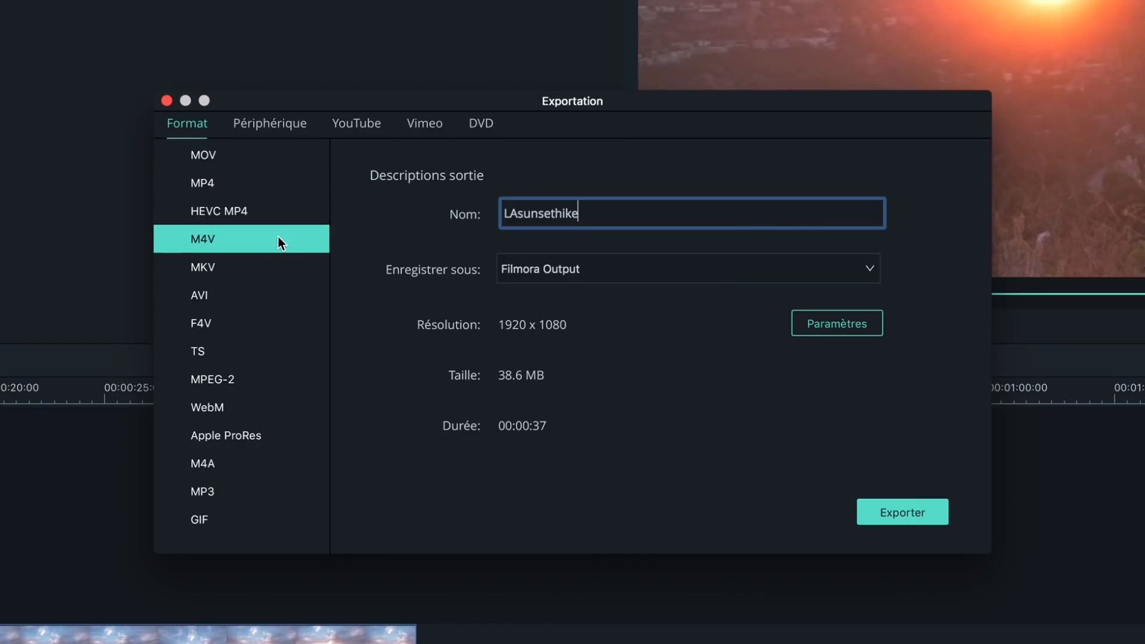
left_click(281, 156)
left_click(271, 128)
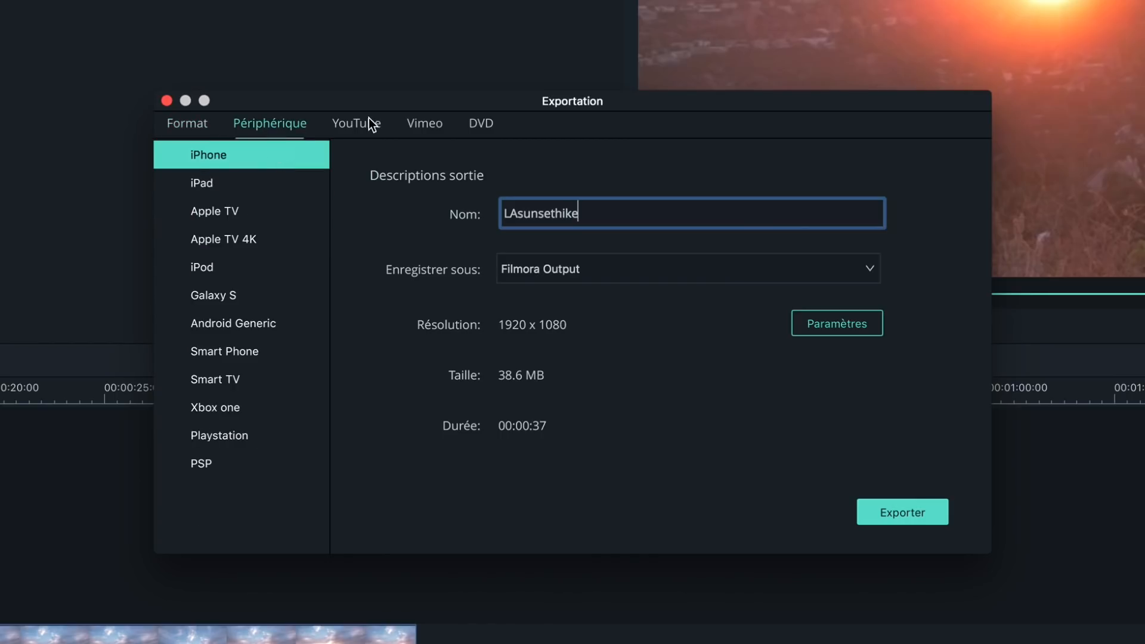
left_click(358, 125)
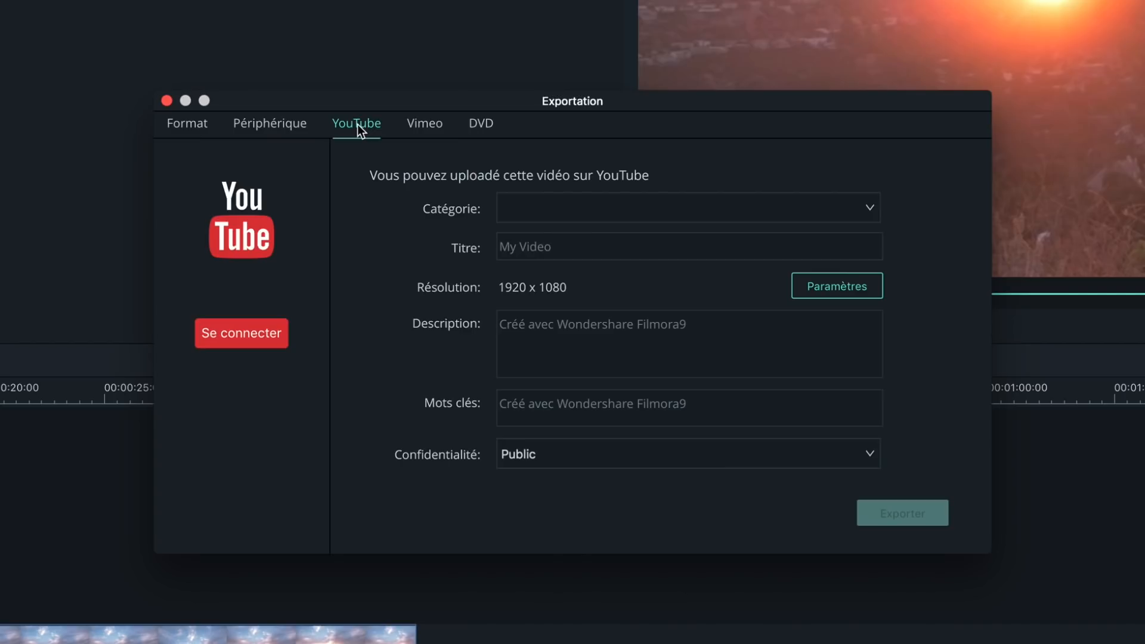
Return to the file format options and export the video as My Video in MOV format to Filmora Output.
left_click(181, 123)
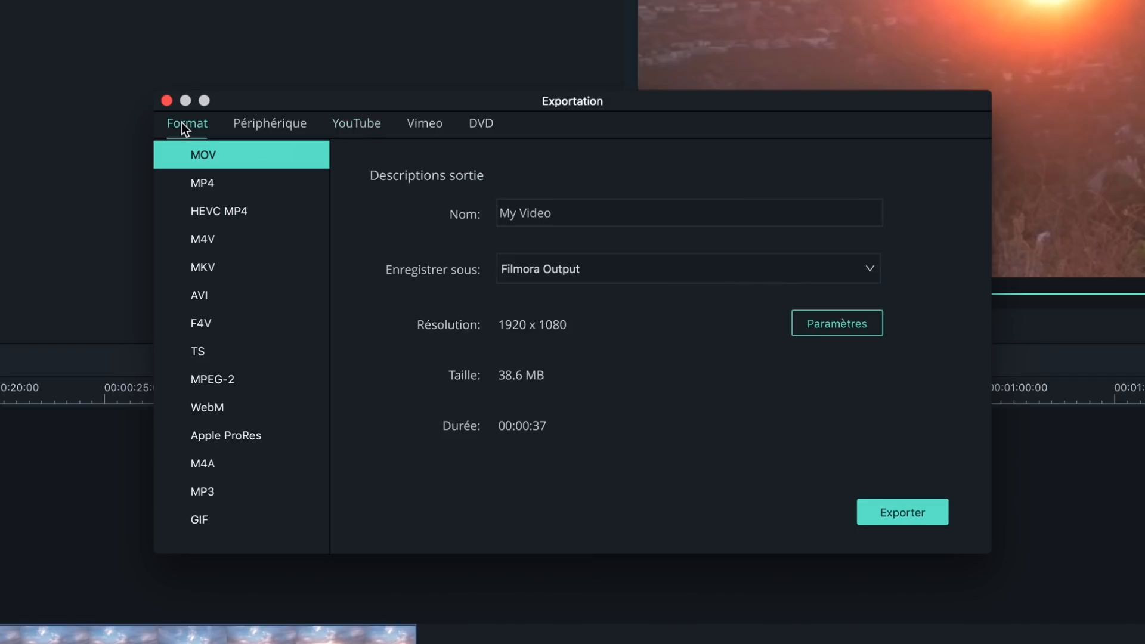
left_click(884, 513)
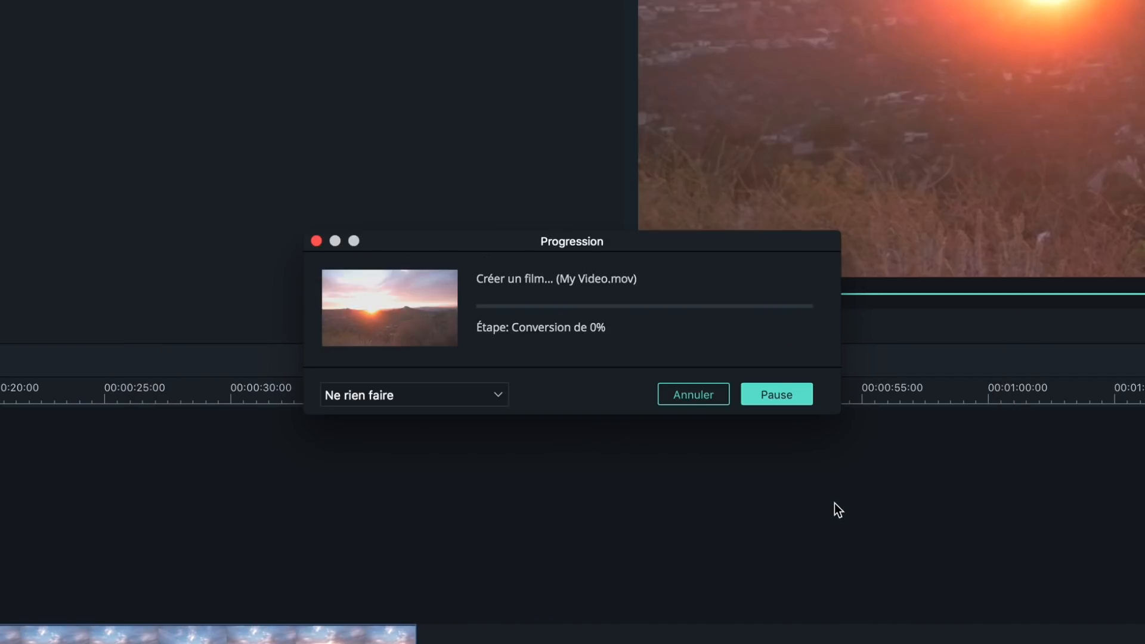